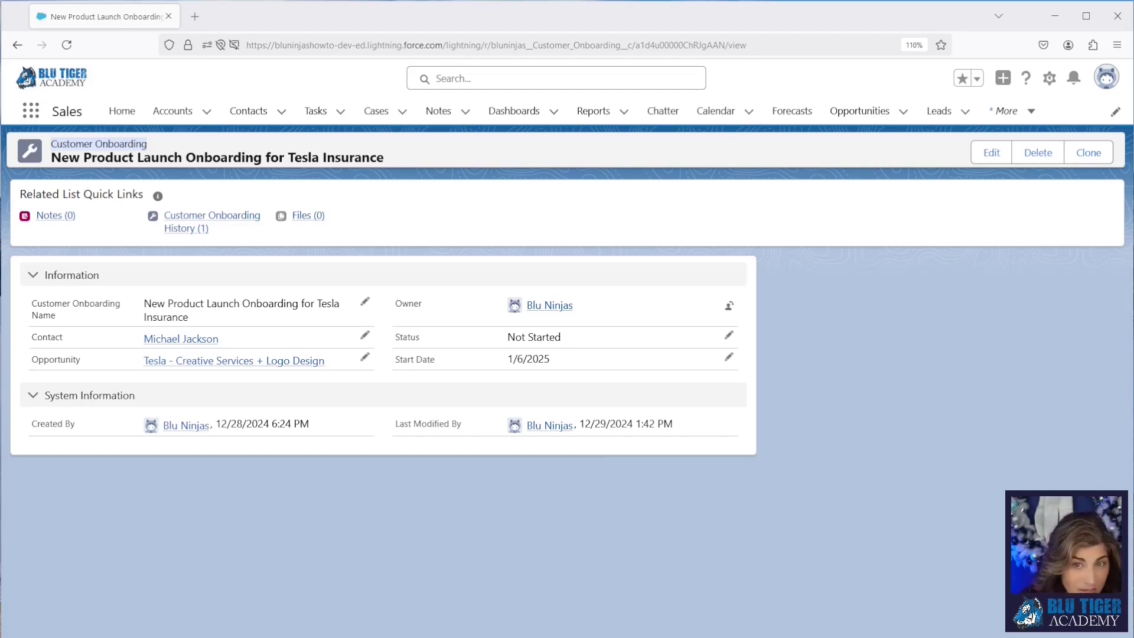
- Open the setup of the Customer Onboarding object and start a new custom button or link
click(1049, 78)
click(998, 233)
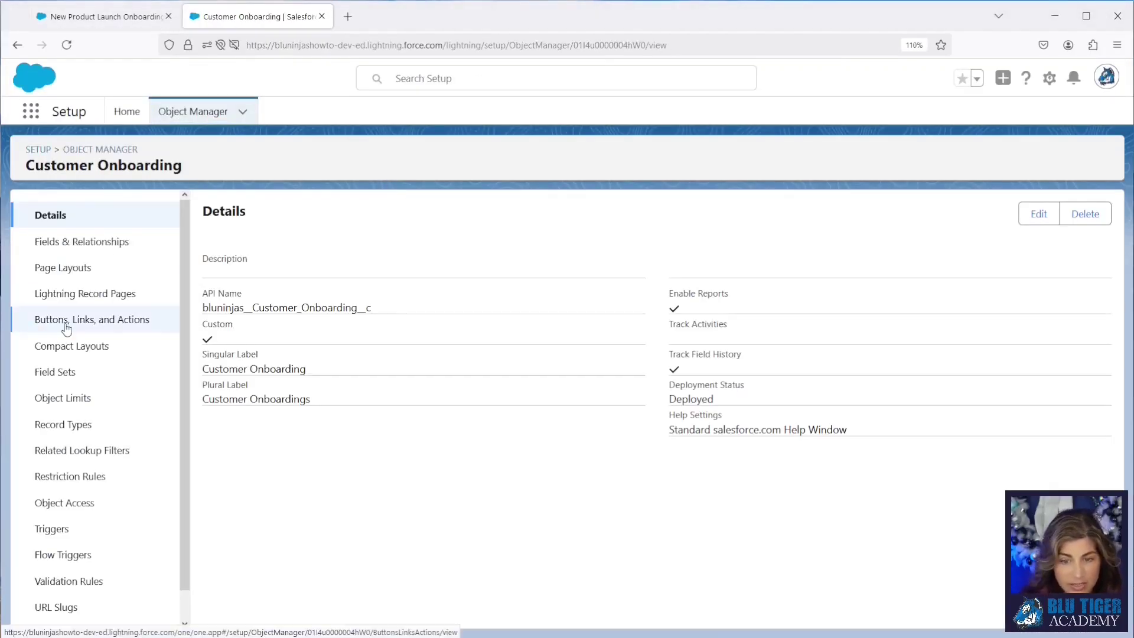
click(67, 322)
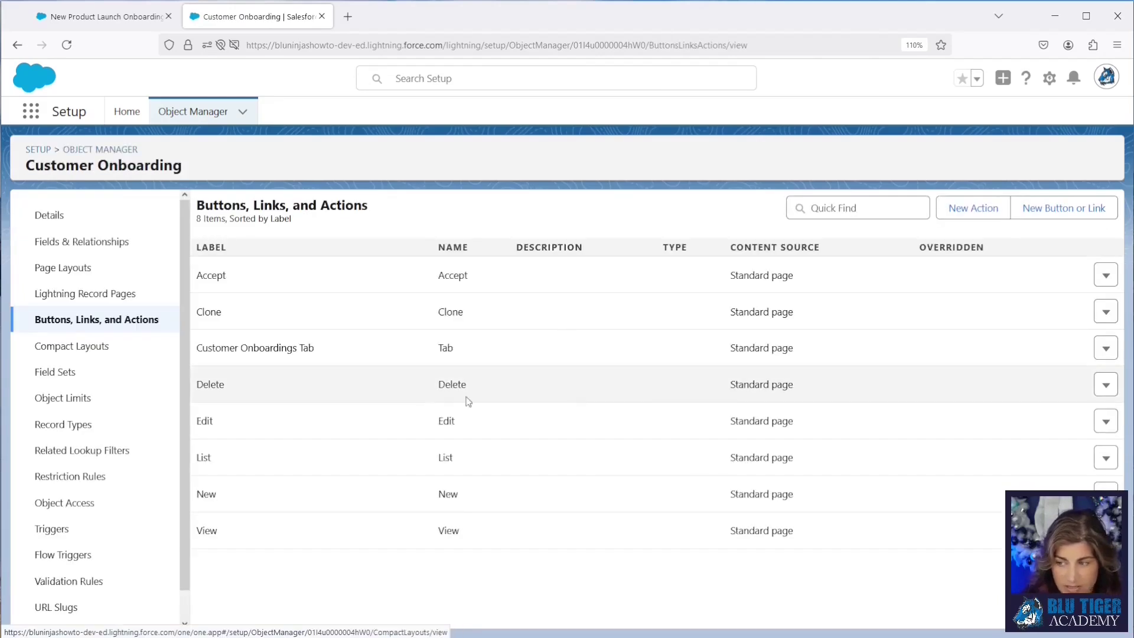
click(1079, 207)
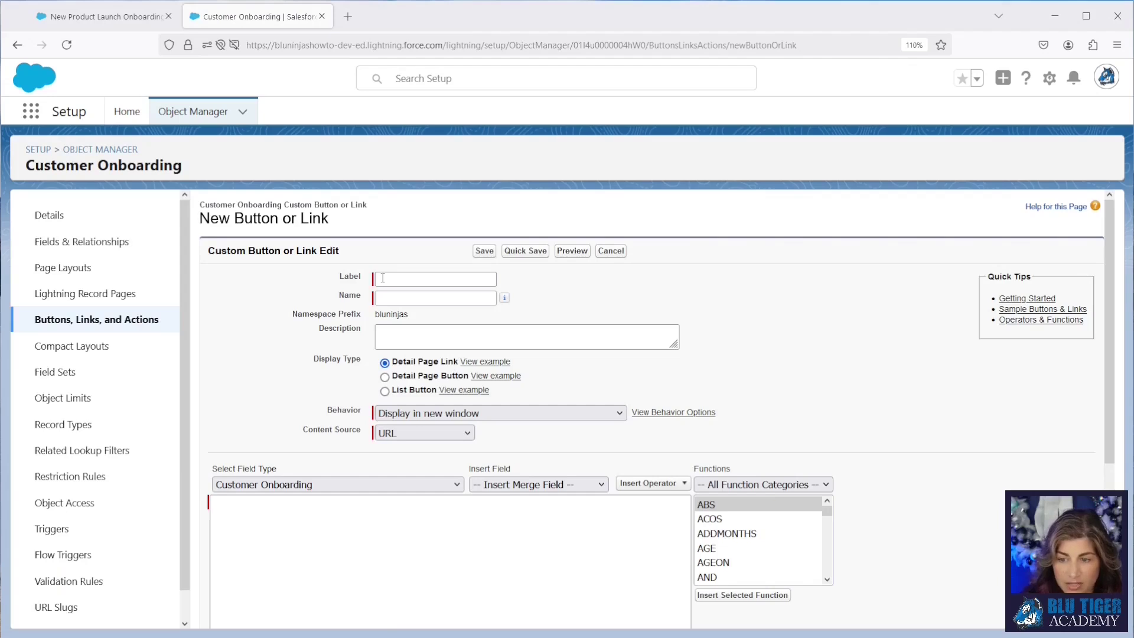
- Label the custom button Send Generic DocuSign and name it Send_Generic_DocuSign
right_click(382, 278)
click(420, 378)
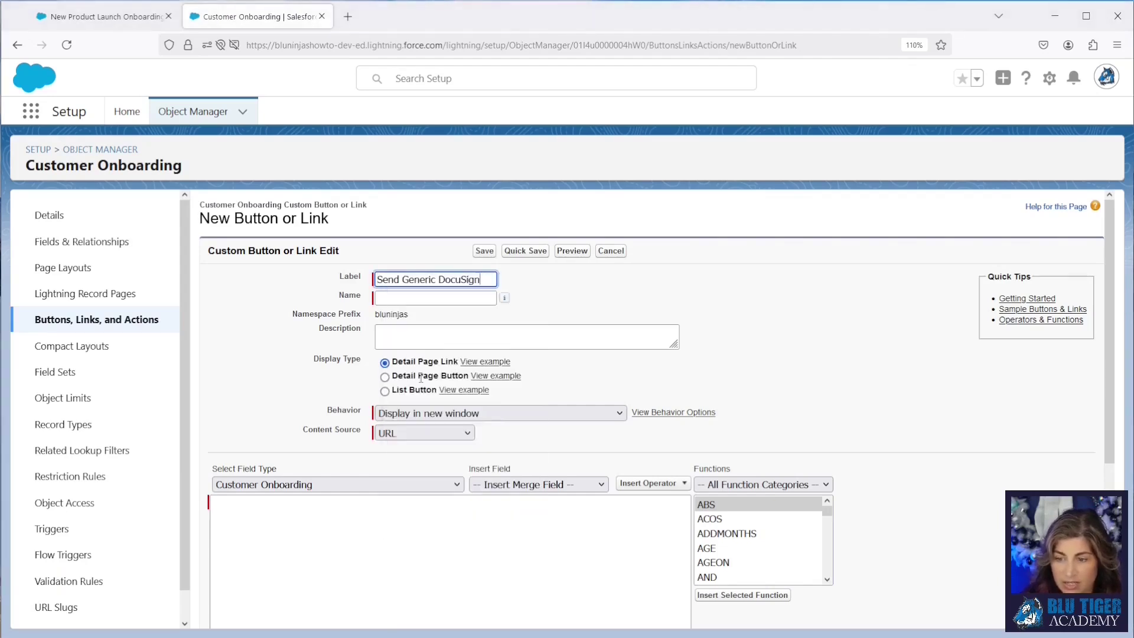
key(Tab)
click(431, 313)
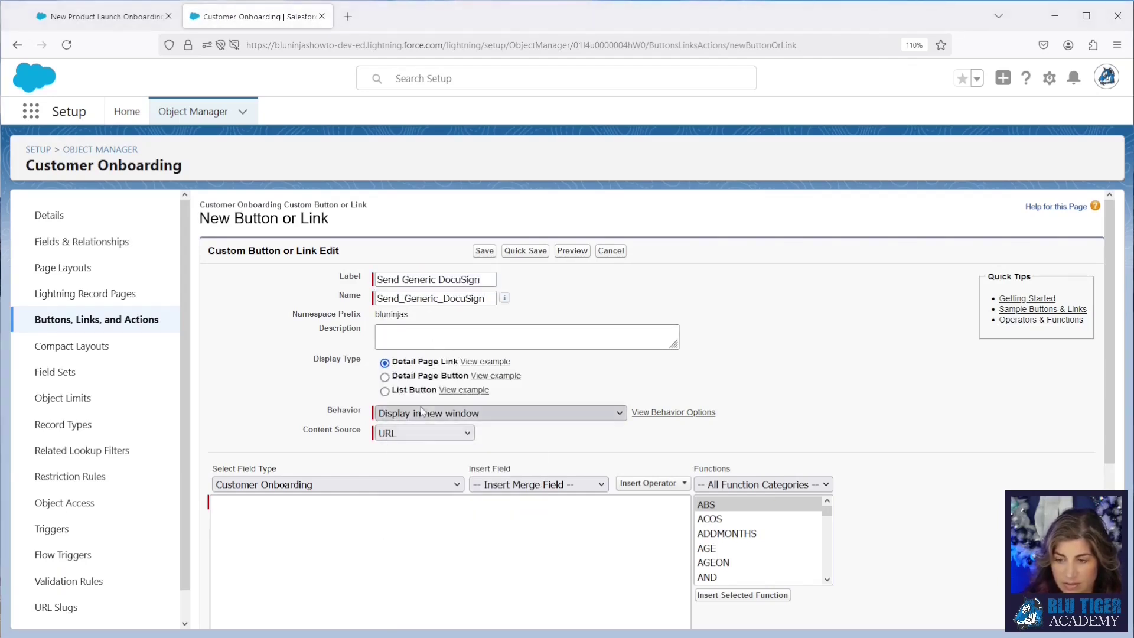
- Set the display type to Detail Page Button and the behavior to Display in existing window without sidebar or header
click(385, 377)
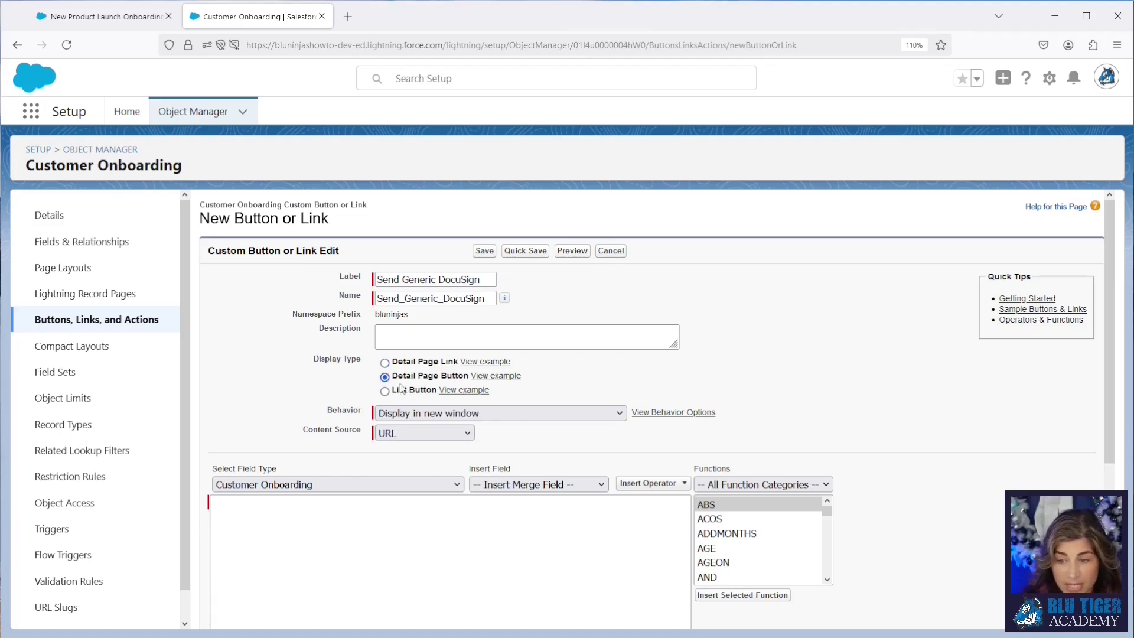
click(416, 418)
click(427, 495)
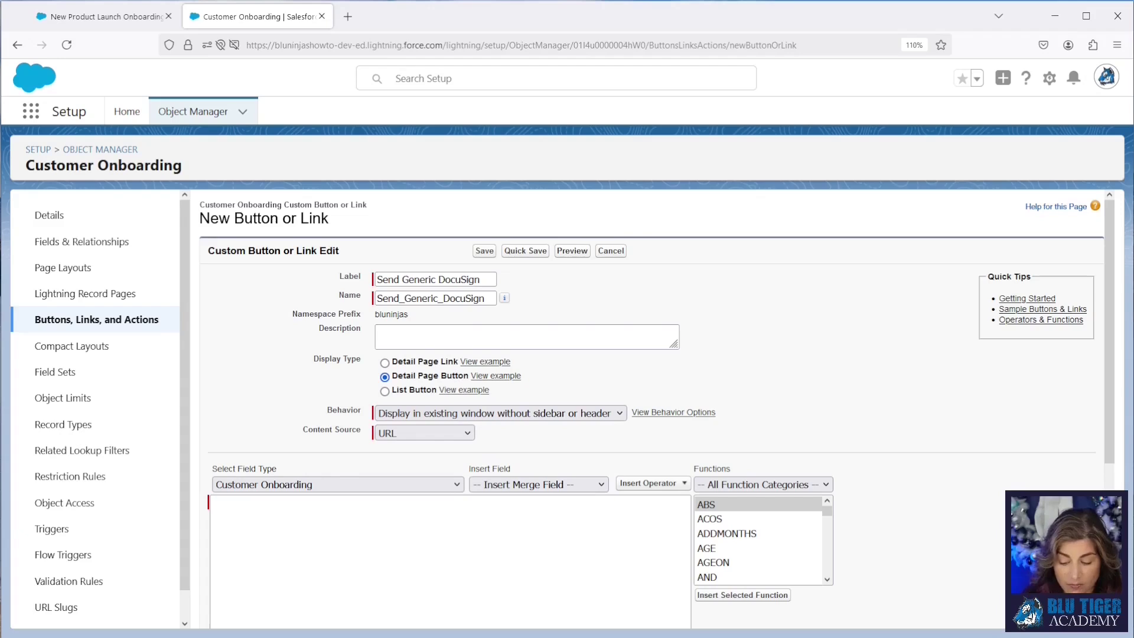
- Paste the URLFOR formula for /apex/dfsle__sending as the button's URL content and remove the stray characters before its opening brace
click(292, 514)
text({!URLFOR(IF($Site.prefix == '/s','/apex/dfsle__sending', $Site.Prefix +'/apex/dfsle__sending'), null, [sId = ObjectName.Id, quickSend = false, isEmbedded = false, recordId = ObjectName.Id])})
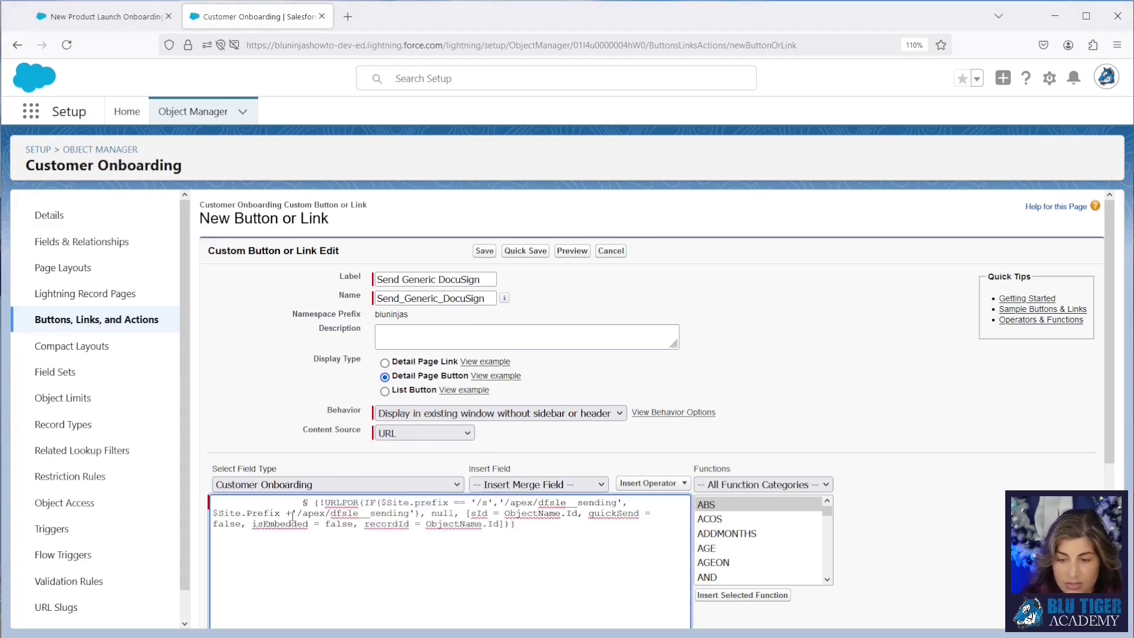
click(314, 502)
key(BackSpace)
key(BackSpace)
key(BackSpace)
key(BackSpace)
key(BackSpace)
key(BackSpace)
key(BackSpace)
key(BackSpace)
key(BackSpace)
key(BackSpace)
key(BackSpace)
key(BackSpace)
key(BackSpace)
key(BackSpace)
key(BackSpace)
key(BackSpace)
key(BackSpace)
key(BackSpace)
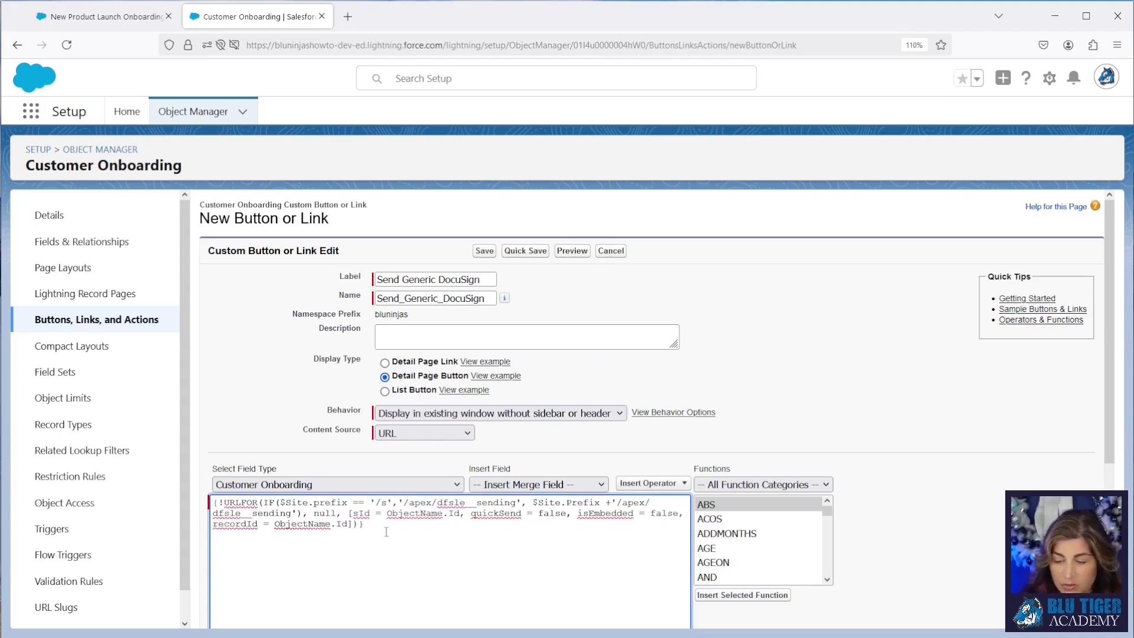
- Insert the Customer Onboarding Record ID merge field on a separate line below the URLFOR formula
drag(458, 515, 388, 514)
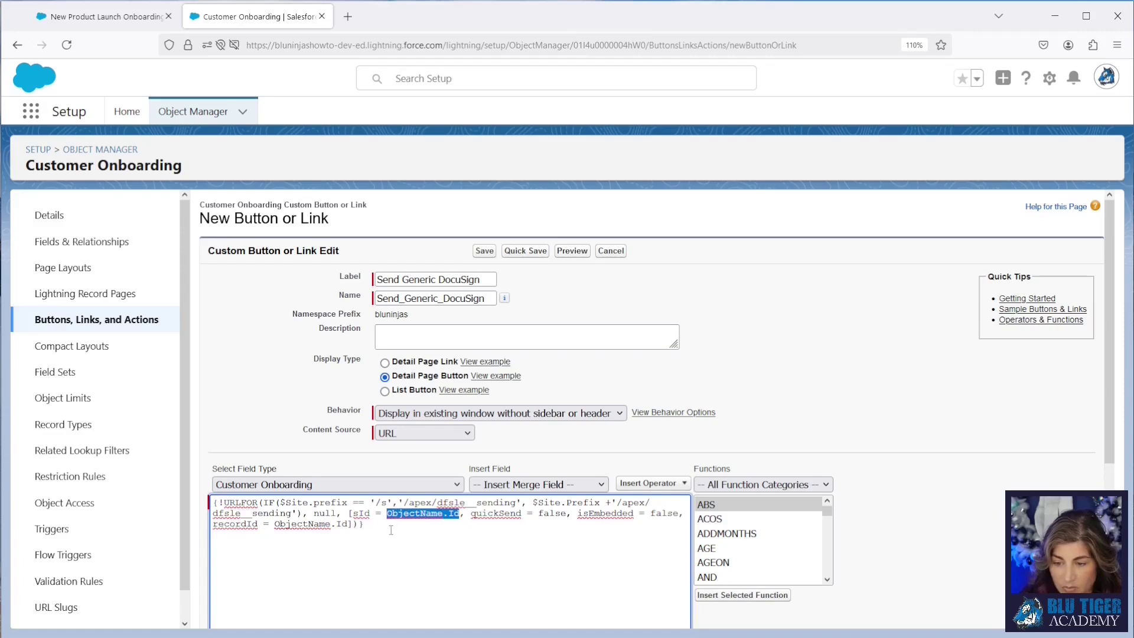
scroll(391, 530, down, 2)
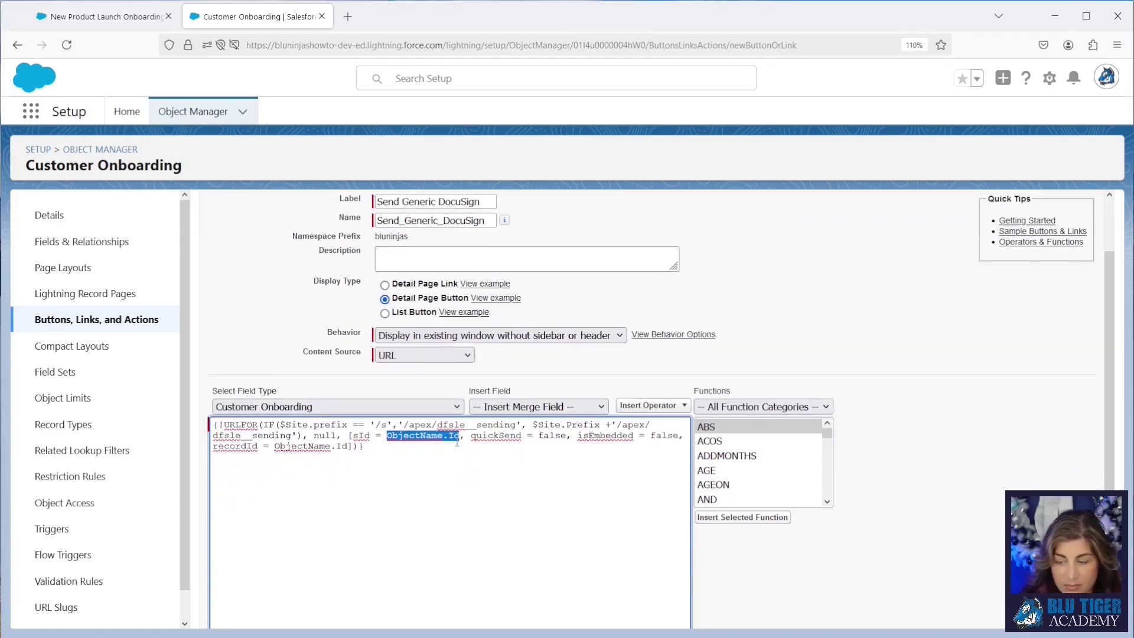
drag(349, 449, 276, 449)
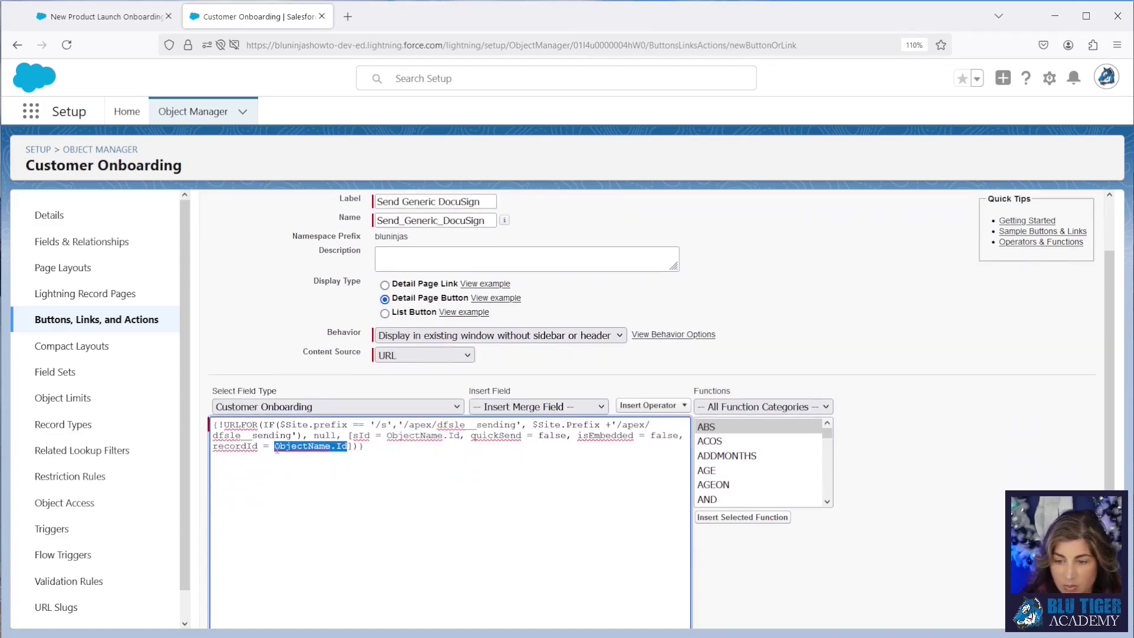
click(417, 467)
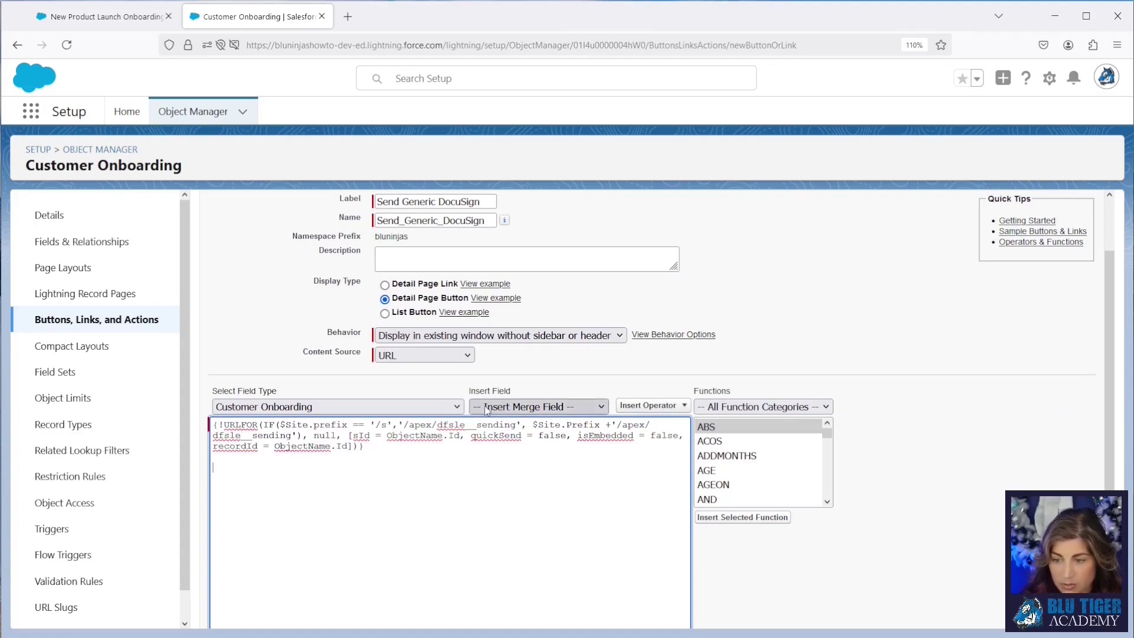
click(537, 406)
scroll(555, 271, down, 2)
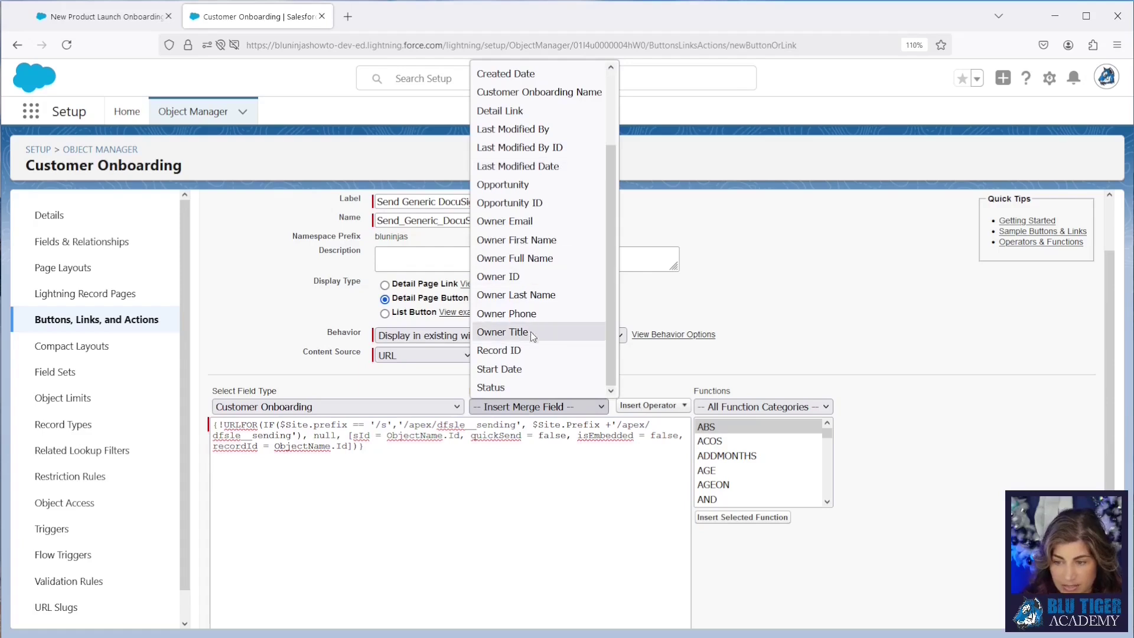
click(514, 350)
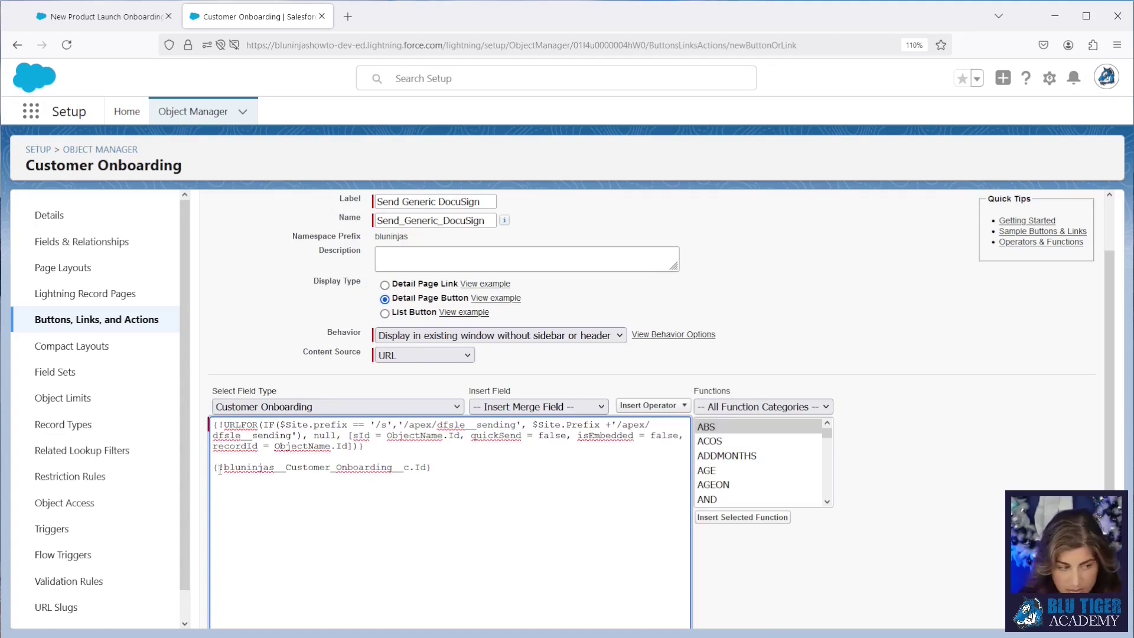
- Strip the braces and exclamation mark from the inserted merge field and cut bluninjas__Customer_Onboarding__c.Id
key(BackSpace)
key(BackSpace)
click(438, 470)
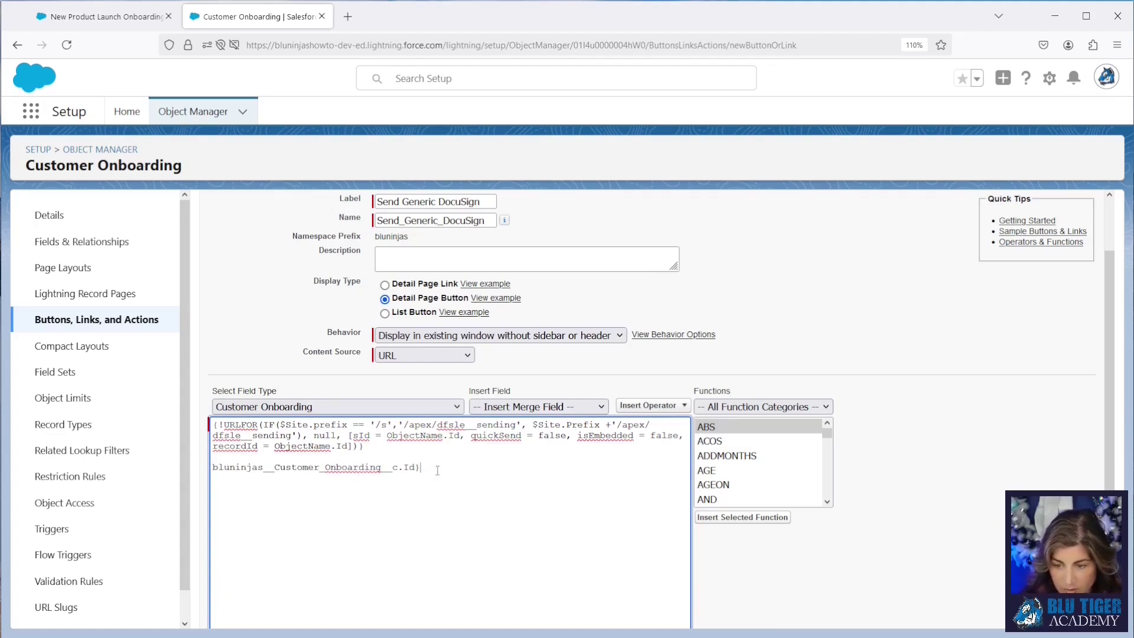
key(BackSpace)
drag(430, 469, 205, 472)
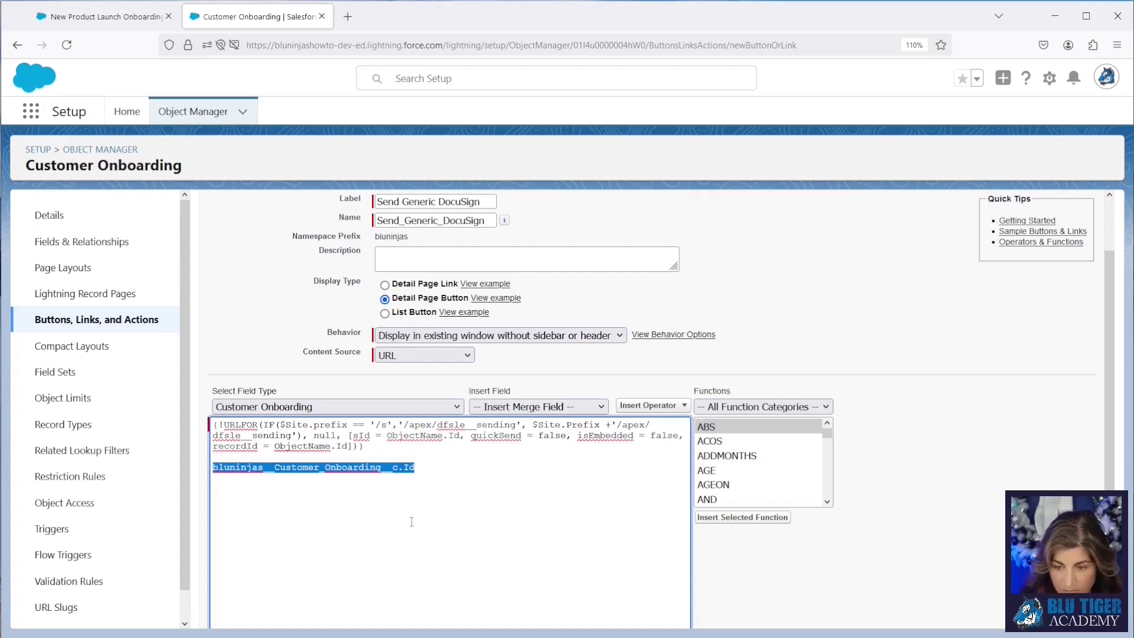
key(ctrl+x)
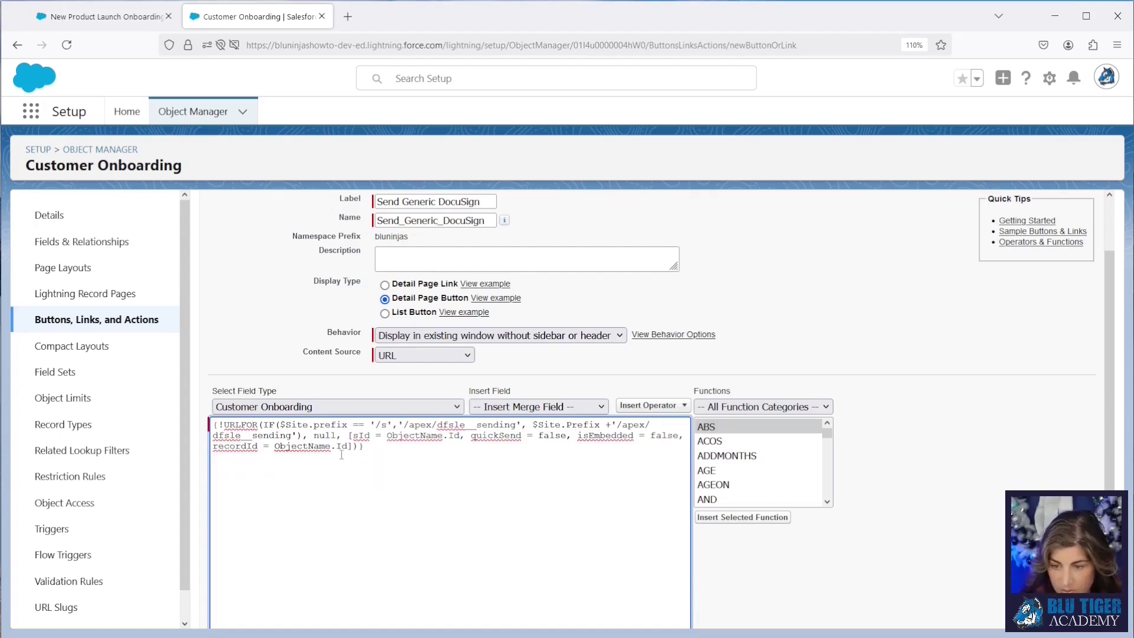
- Replace both ObjectName.Id placeholders in the formula with bluninjas__Customer_Onboarding__c.Id
drag(348, 447, 276, 448)
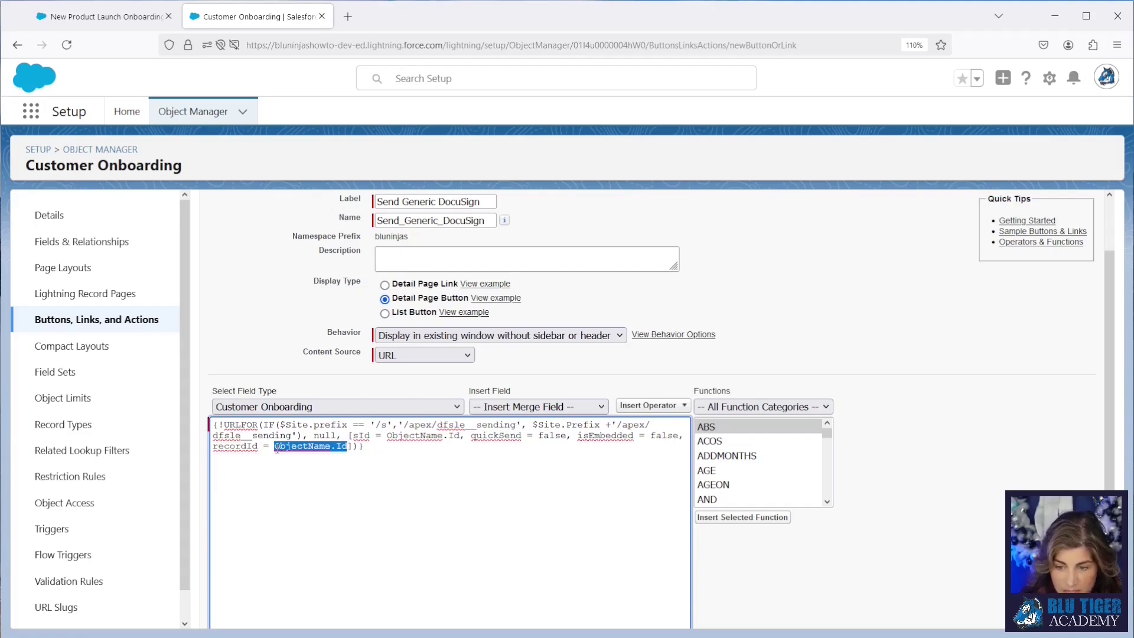
key(ctrl+v)
drag(463, 435, 387, 435)
key(ctrl+v)
- Save the Send Generic DocuSign button and accept the confirmation
scroll(431, 536, up, 2)
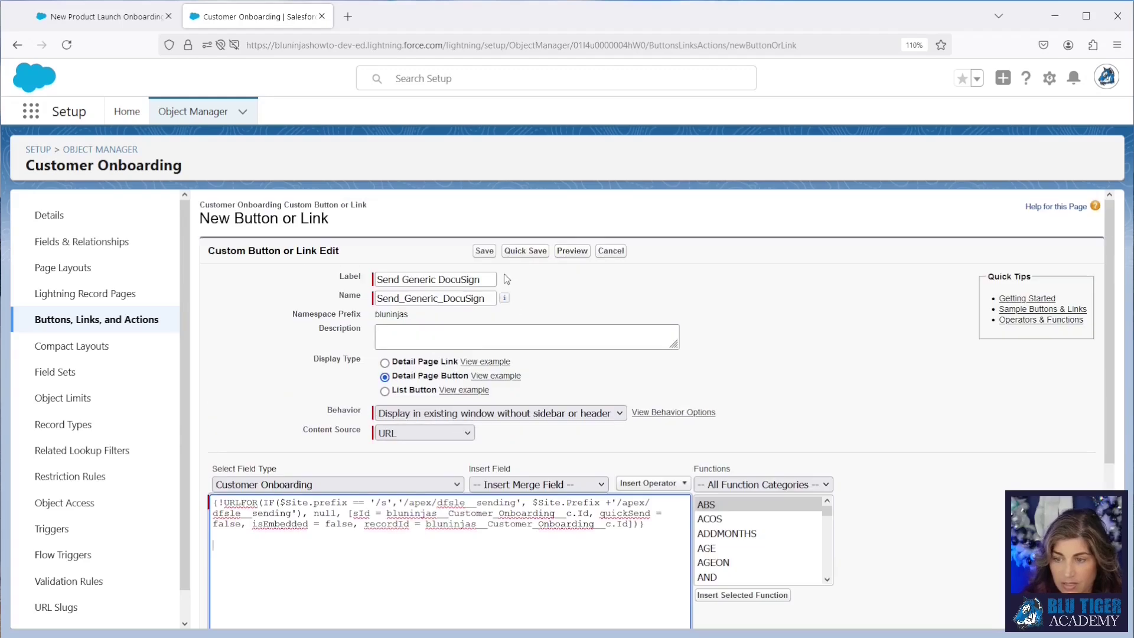
click(489, 251)
click(650, 339)
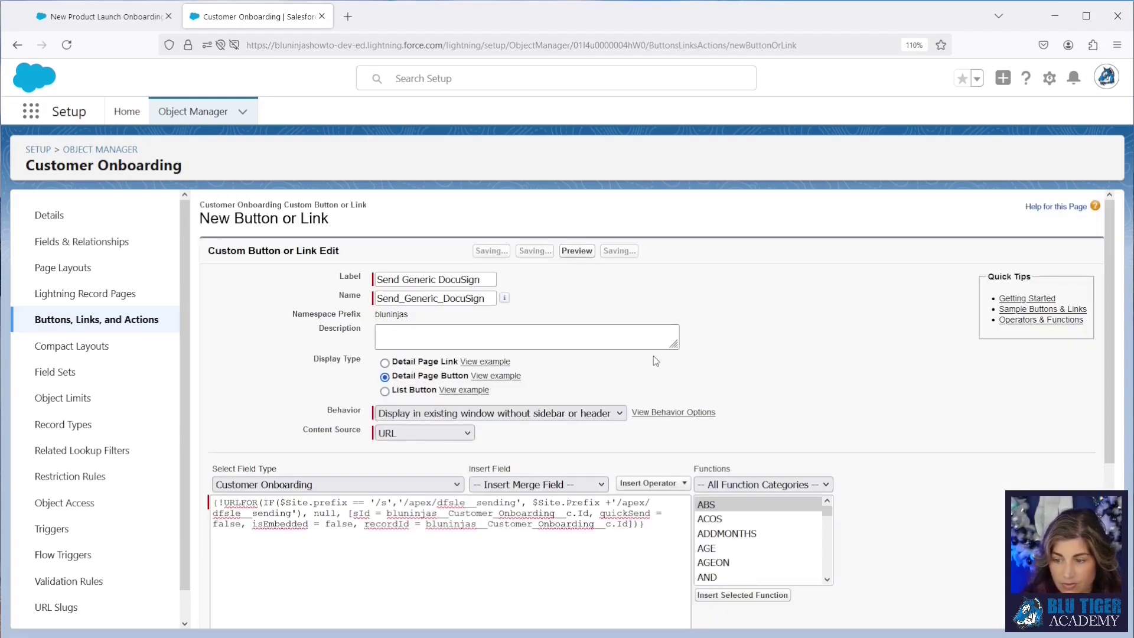
- Open the Customer Onboarding Record Page for editing in Lightning App Builder
click(78, 296)
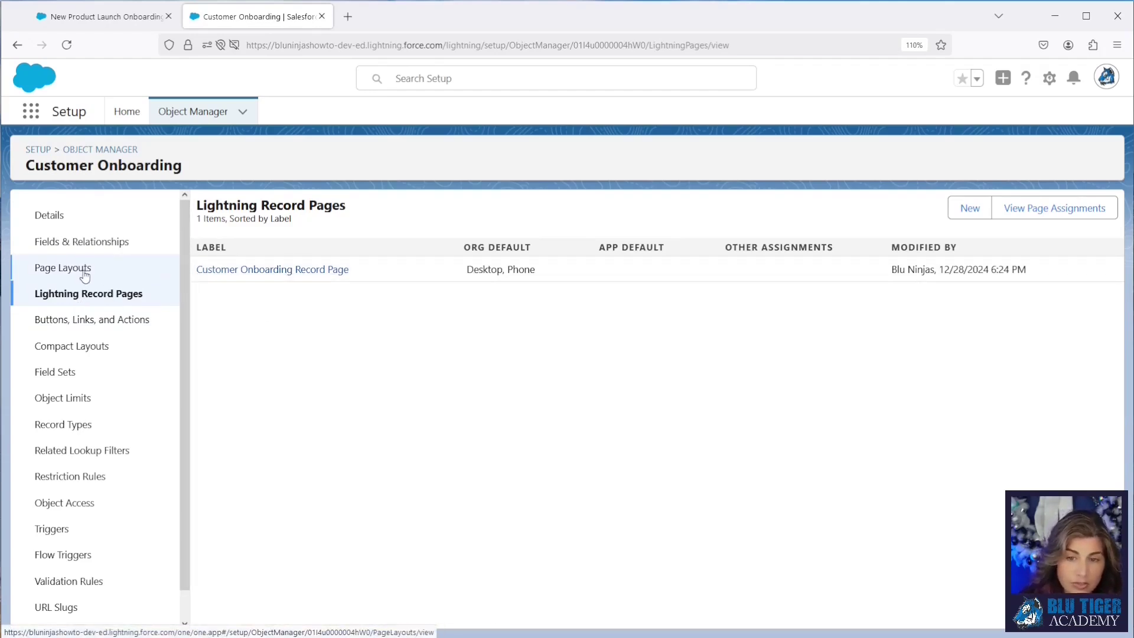
click(281, 275)
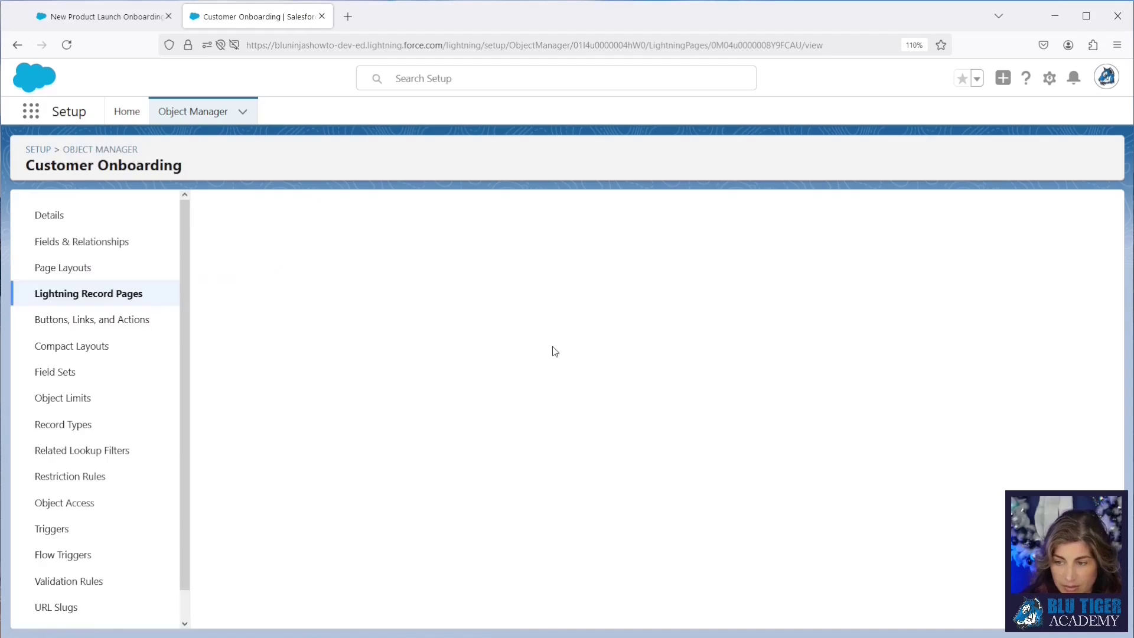
click(492, 248)
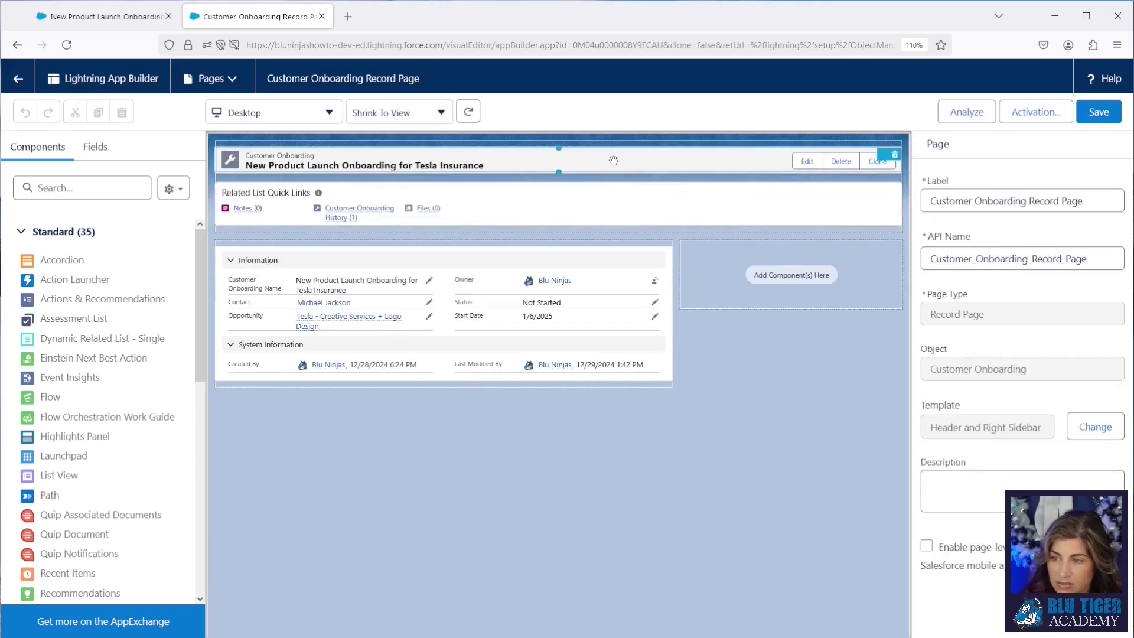
- Add Send Generic DocuSign as the first action of the Highlights Panel and save the record page
click(614, 160)
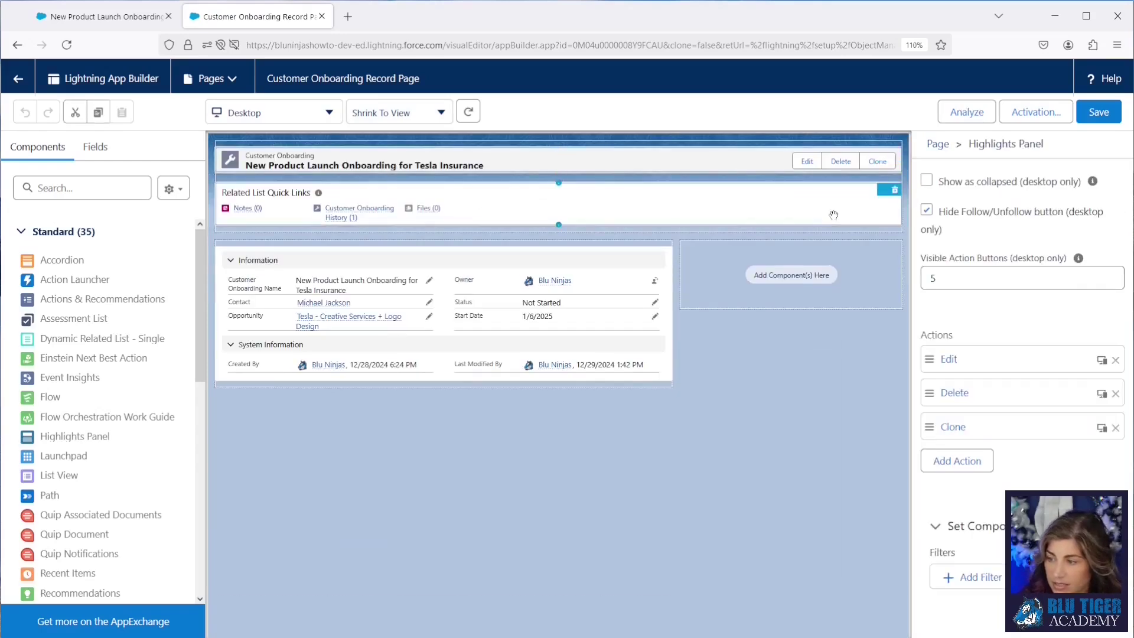
click(959, 465)
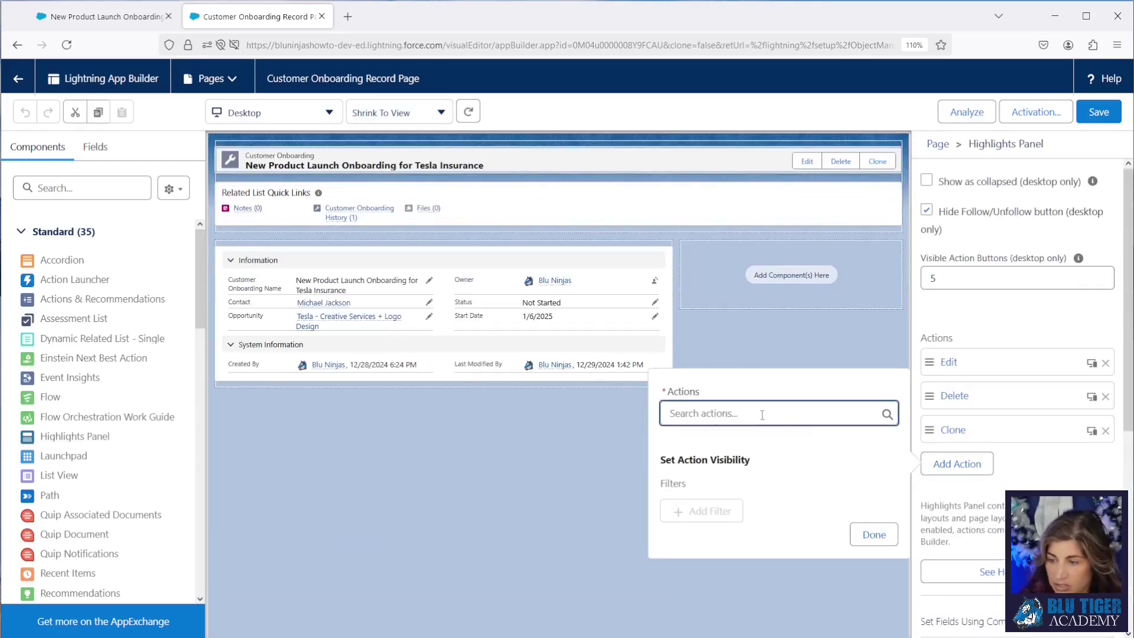
text(send)
click(760, 335)
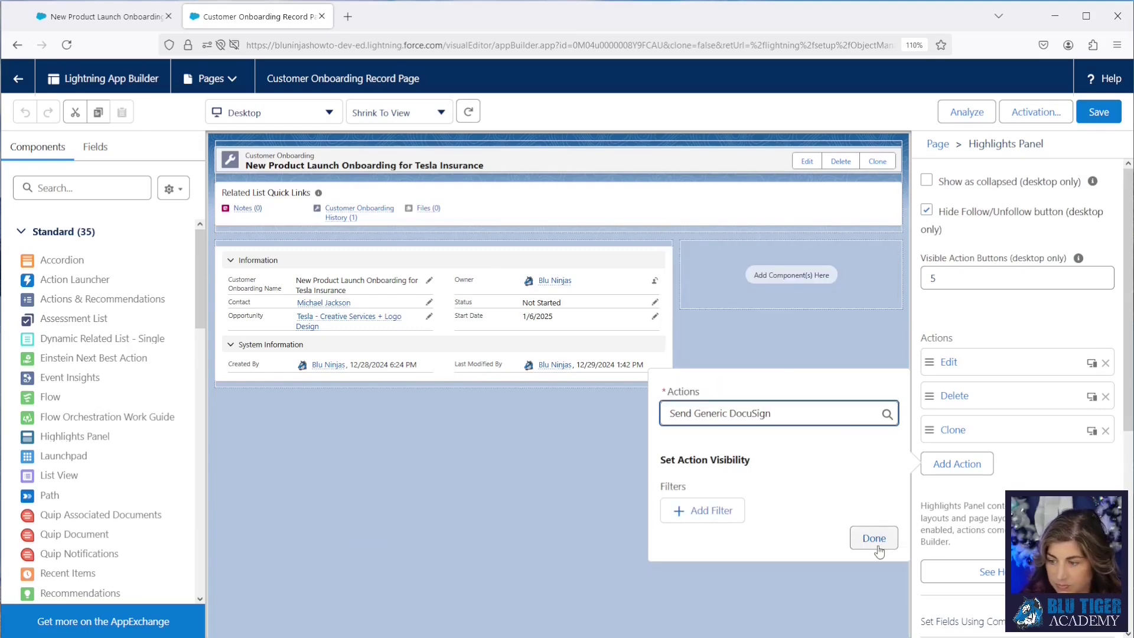
click(874, 534)
drag(981, 464, 984, 381)
click(1097, 112)
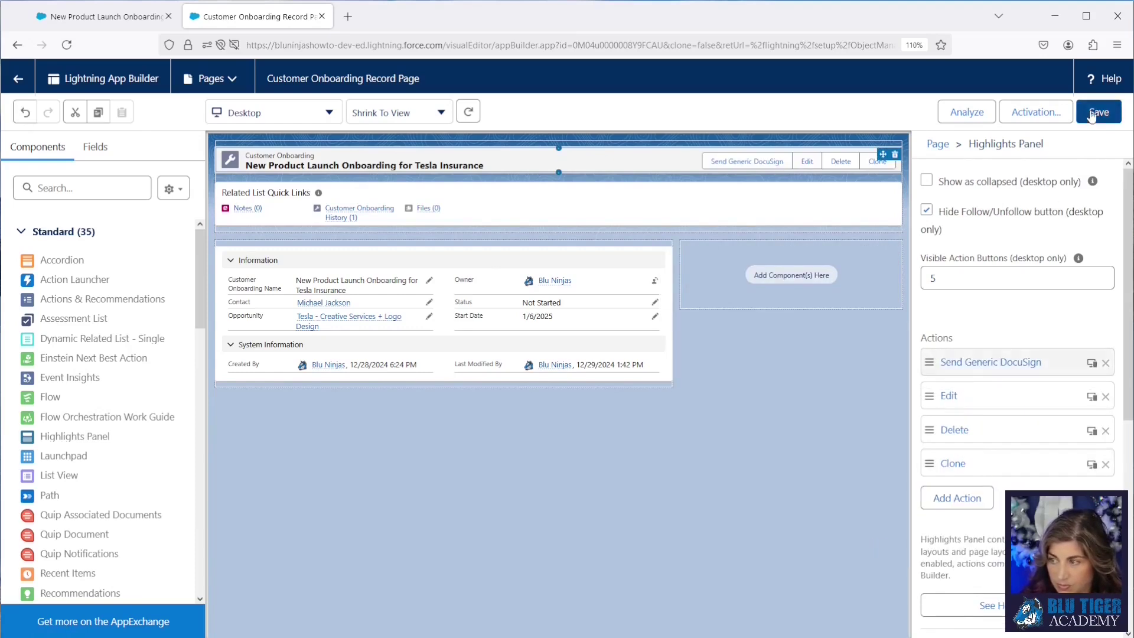
- Reload the New Product Launch Onboarding for Tesla Insurance record and launch Send Generic DocuSign from it
click(95, 16)
click(66, 45)
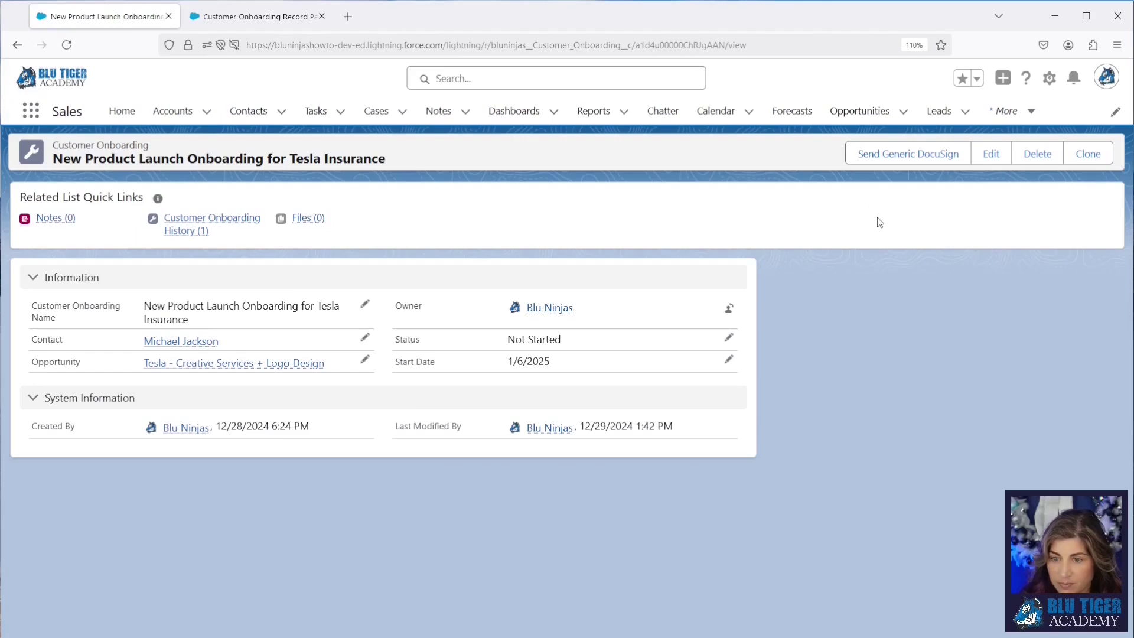
click(885, 156)
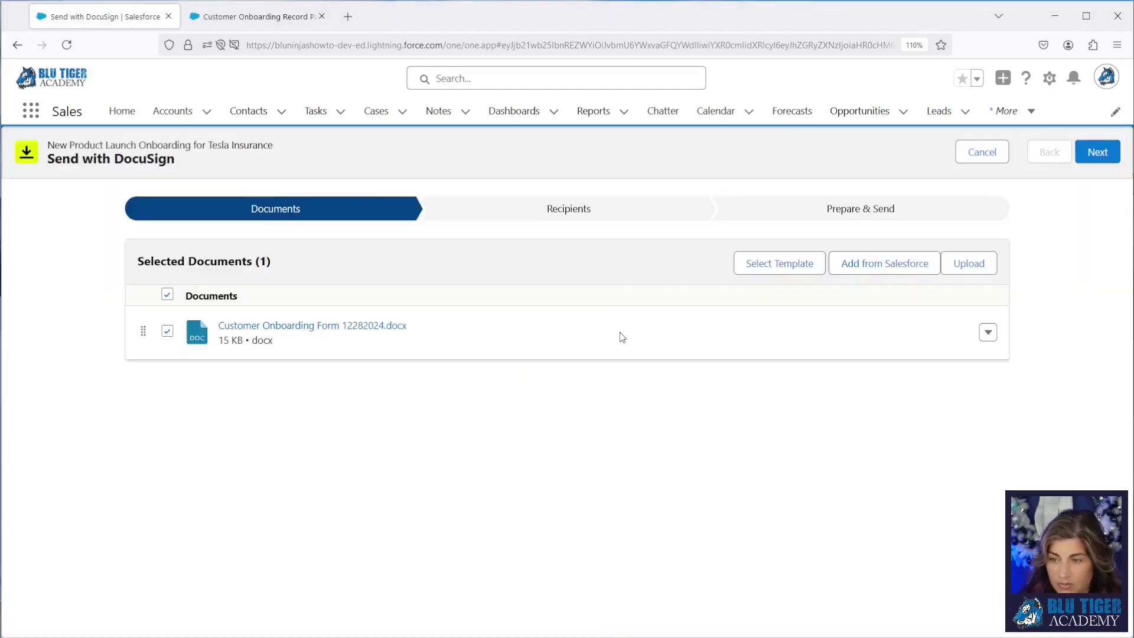
- Go to the Recipients stage and add the onboarding record's contact from Salesforce as a recipient who needs to sign
click(533, 214)
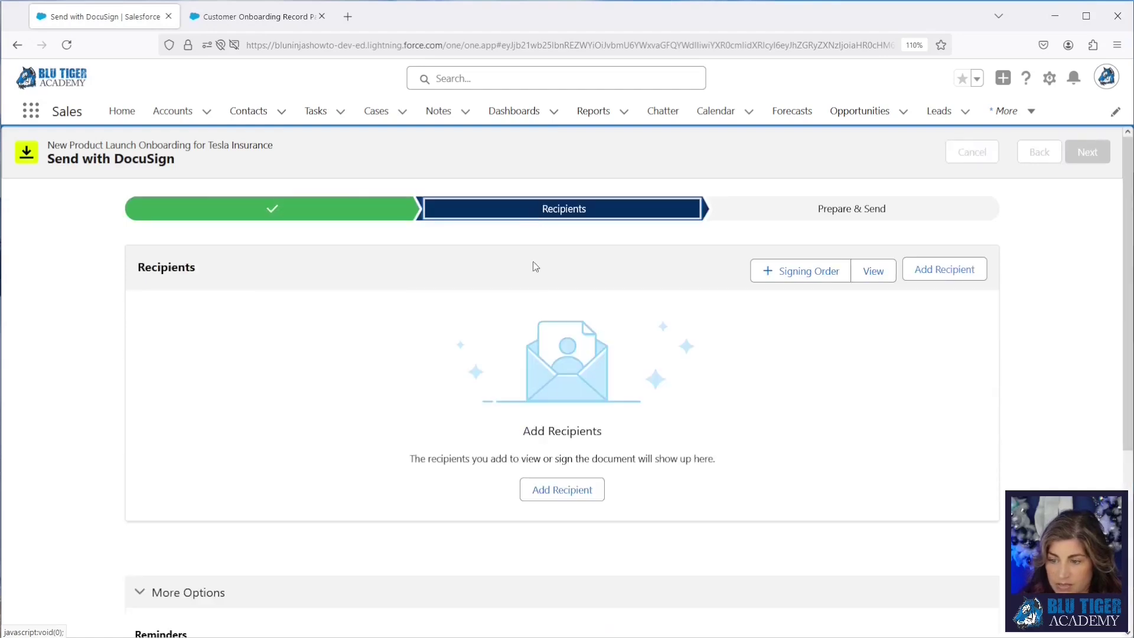
click(559, 498)
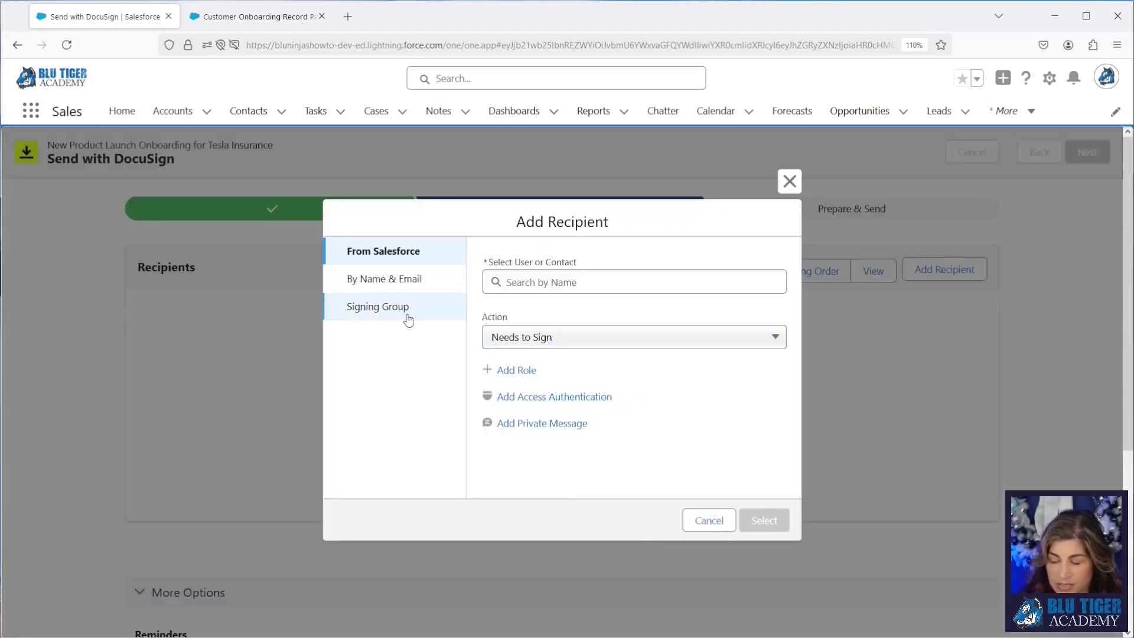
click(533, 281)
text(michael)
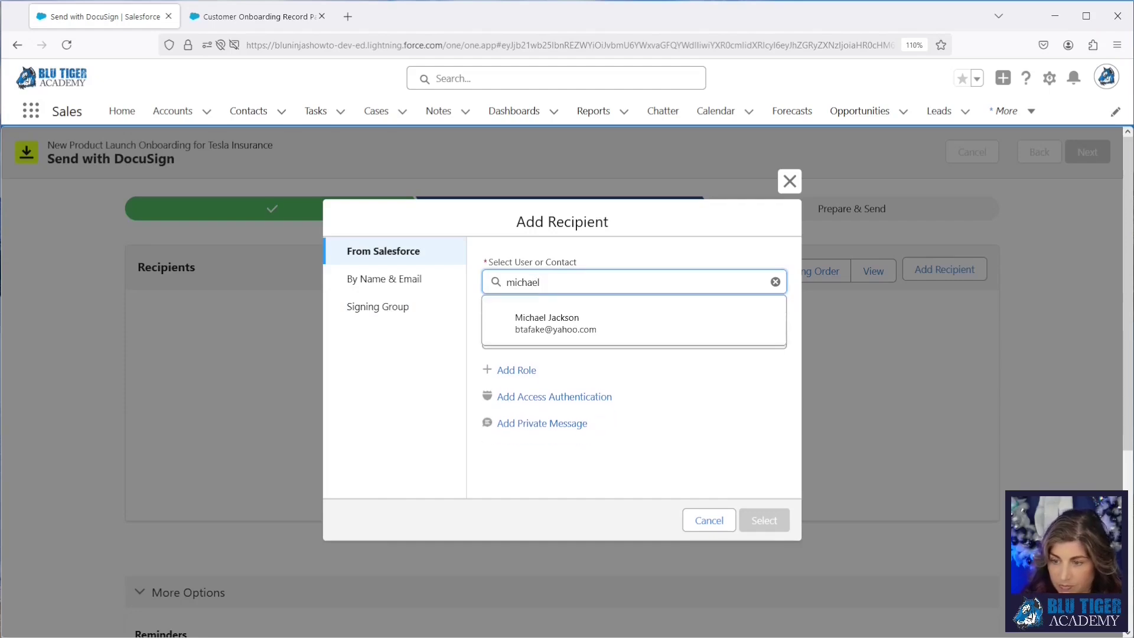
click(620, 319)
click(764, 522)
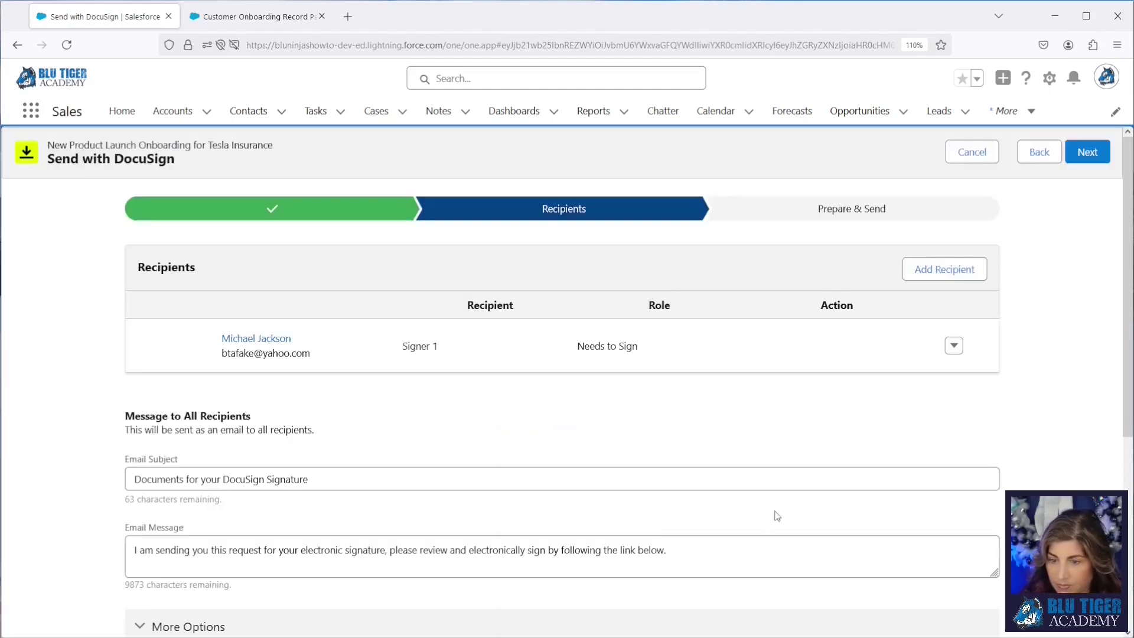
drag(912, 212, 543, 549)
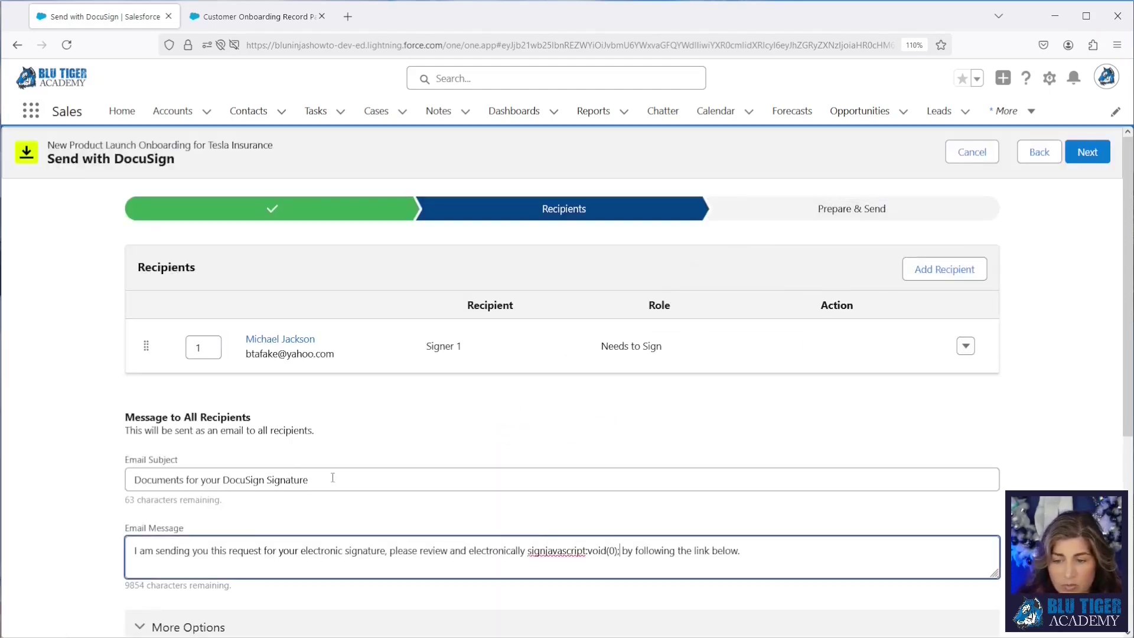
- Correct the email message to all recipients by replacing "signjavascript:void(0);" with "signature", and review the reminder and expiration options
click(327, 480)
drag(327, 480, 86, 471)
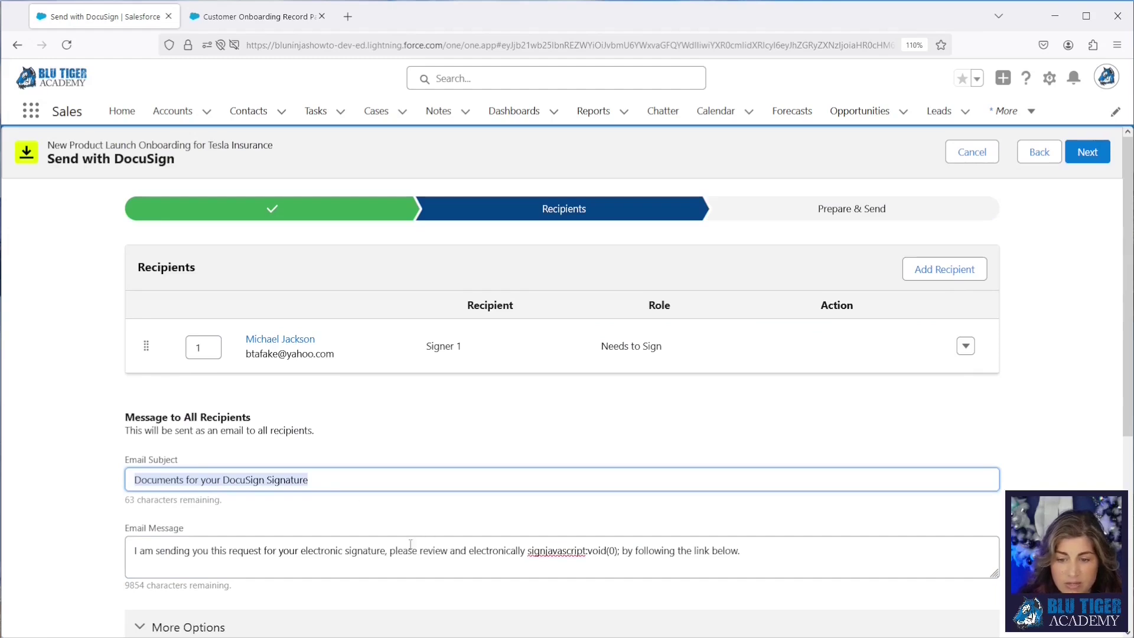
click(618, 561)
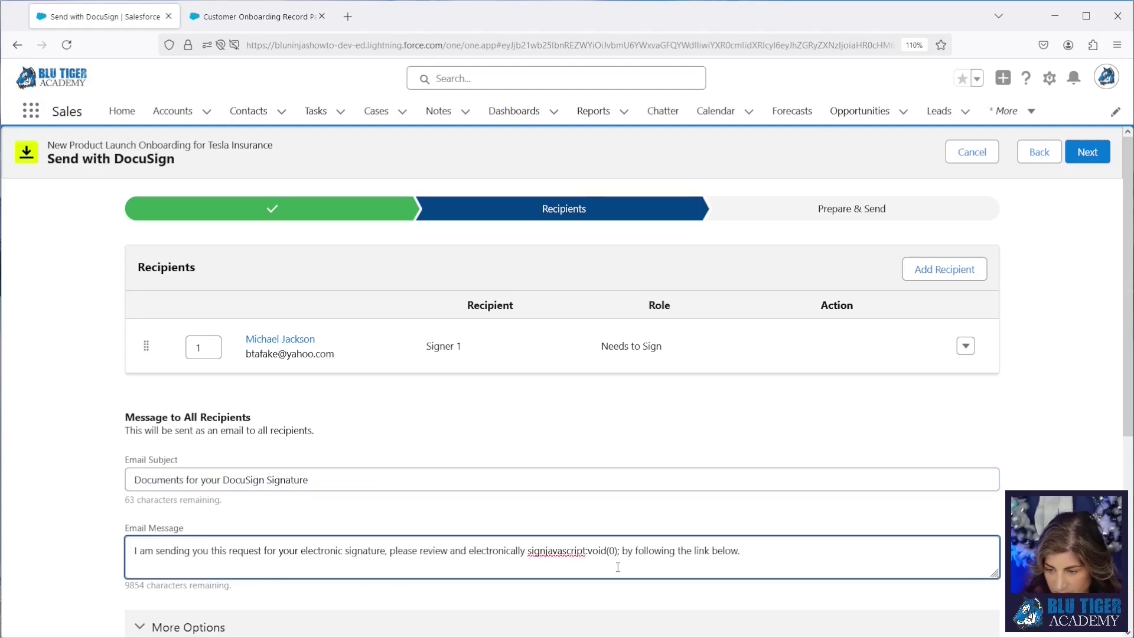
key(BackSpace)
key(BackSpace)
key(BackSpace)
key(BackSpace)
key(BackSpace)
key(BackSpace)
key(BackSpace)
key(BackSpace)
key(BackSpace)
key(BackSpace)
key(BackSpace)
key(BackSpace)
key(BackSpace)
key(BackSpace)
key(BackSpace)
key(BackSpace)
key(BackSpace)
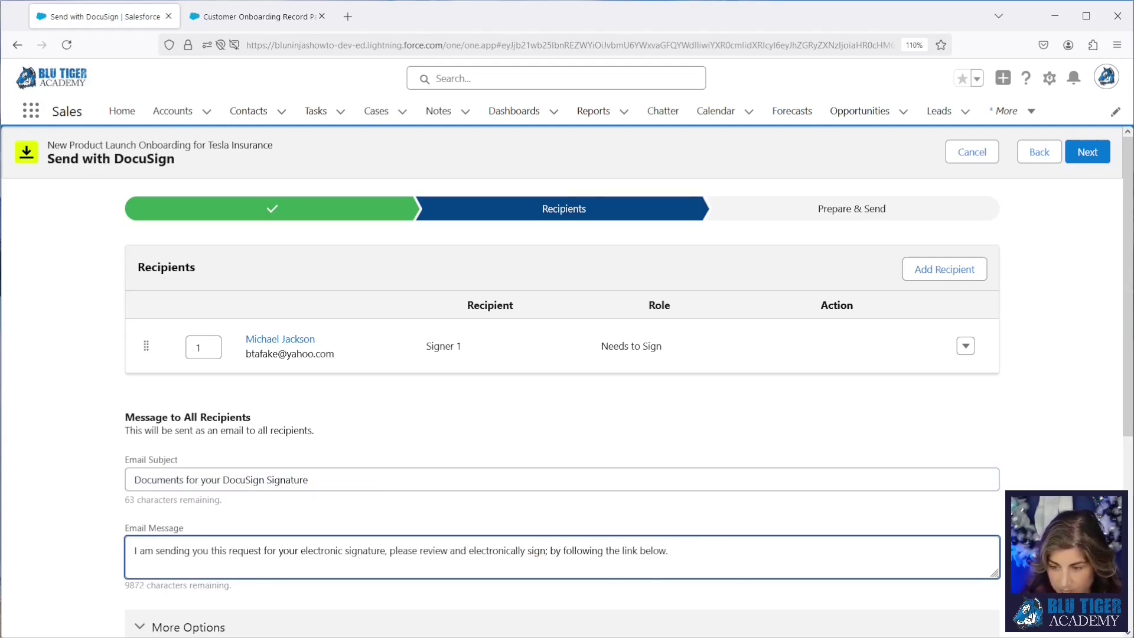
key(Delete)
text(ature)
scroll(290, 497, down, 4)
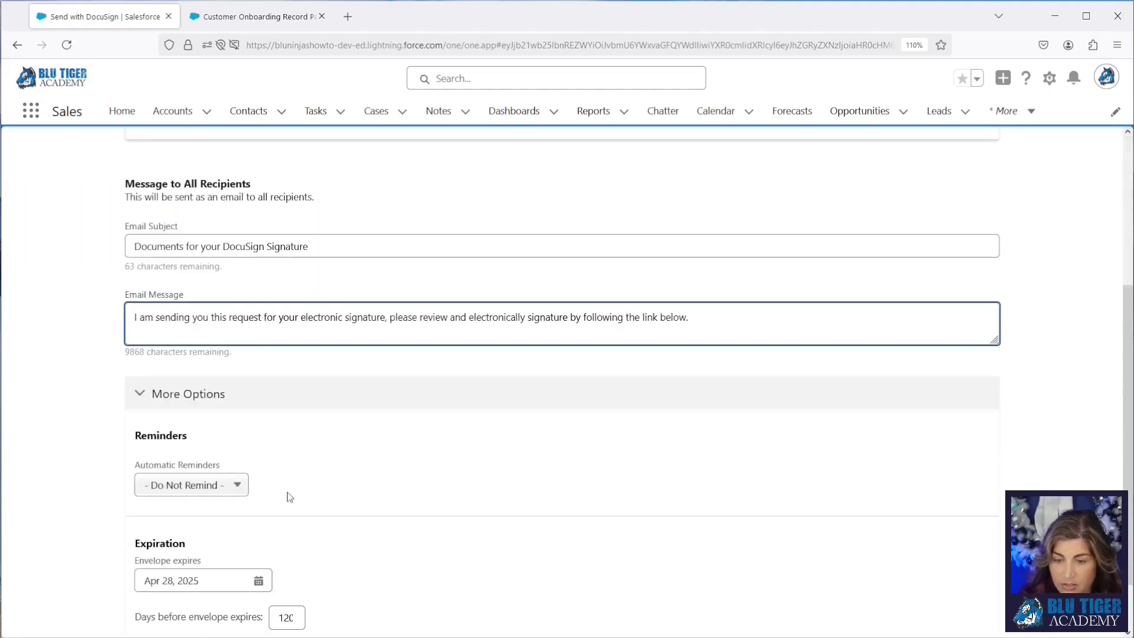
scroll(281, 469, down, 2)
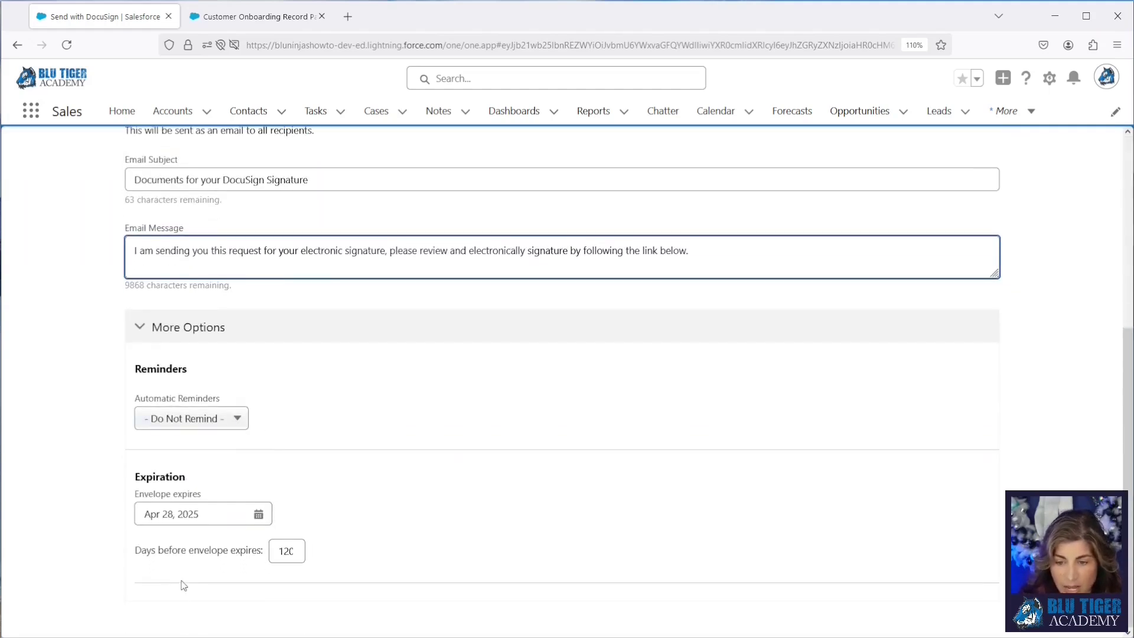
scroll(219, 475, up, 8)
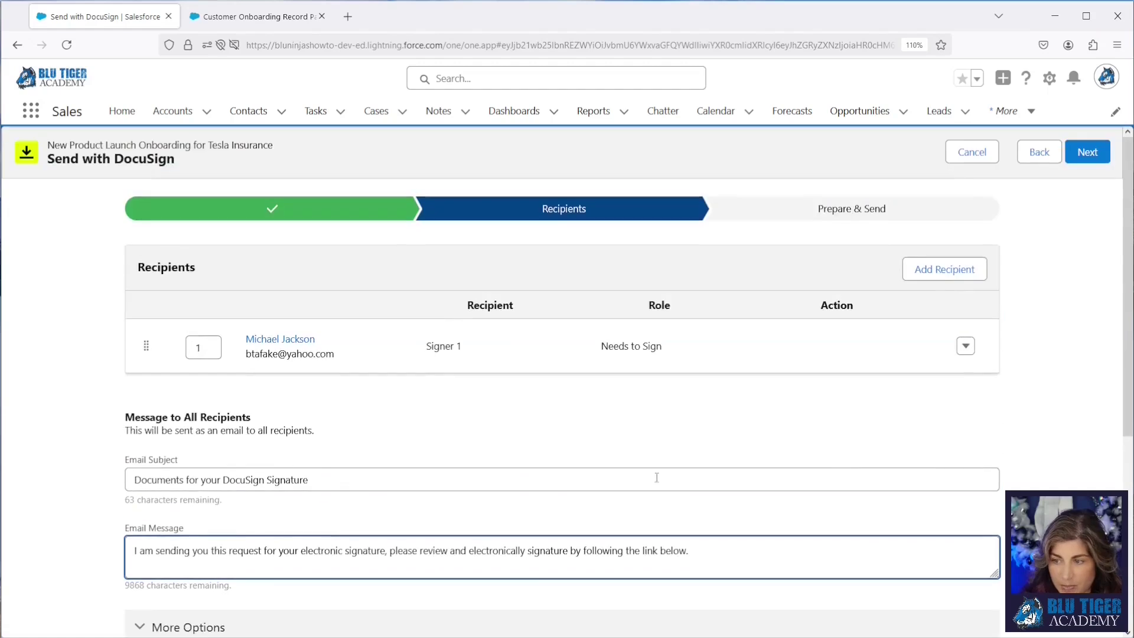
- Go to Prepare & Send and place Name, Title, Signature and Date Signed fields on the matching Authorized Representative lines
click(885, 210)
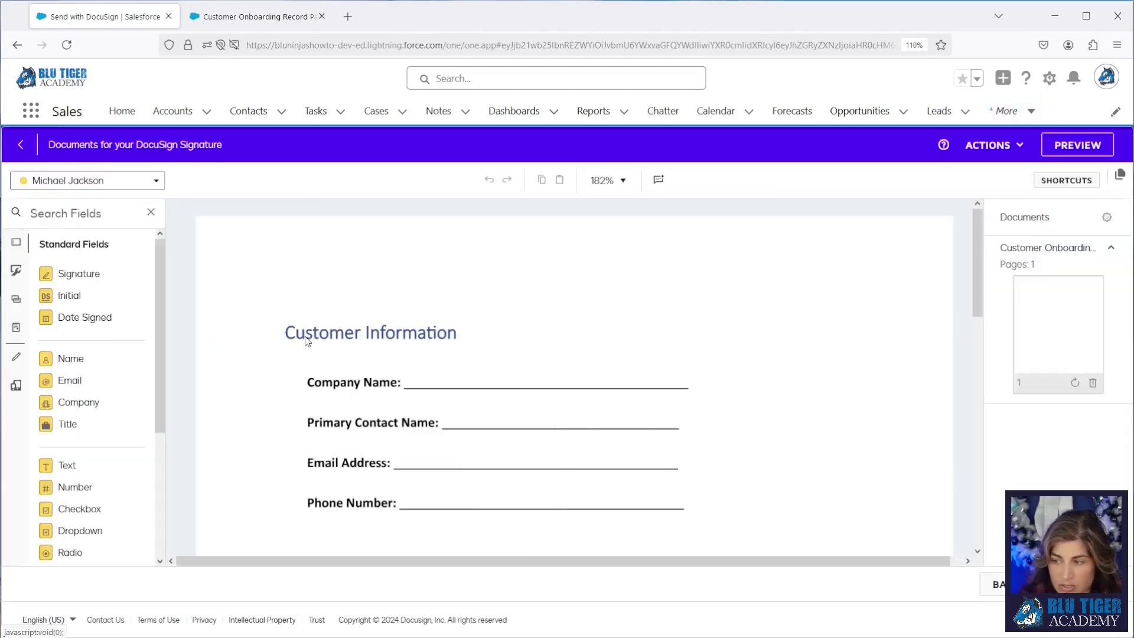
scroll(307, 341, down, 5)
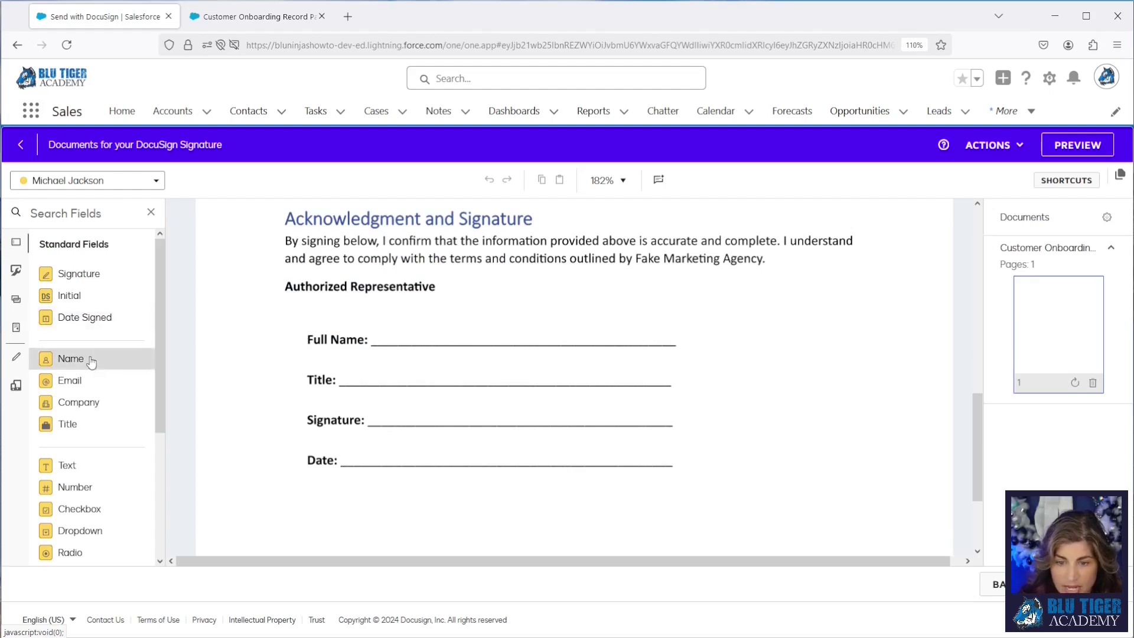
drag(89, 363, 375, 331)
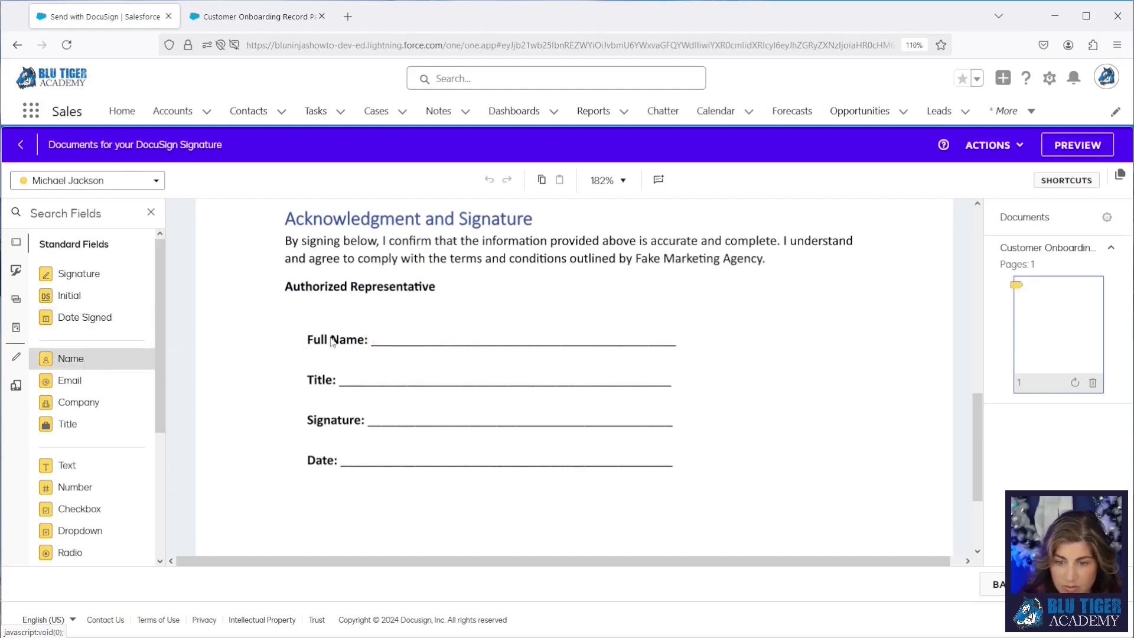
mouse_move(89, 428)
mouse_down()
mouse_move(344, 401)
mouse_move(343, 374)
mouse_up()
drag(79, 274, 425, 415)
drag(88, 317, 350, 456)
- Place Text fields on the Company Name and Primary Contact Name lines and send the envelope
scroll(419, 511, up, 1)
scroll(419, 511, up, 3)
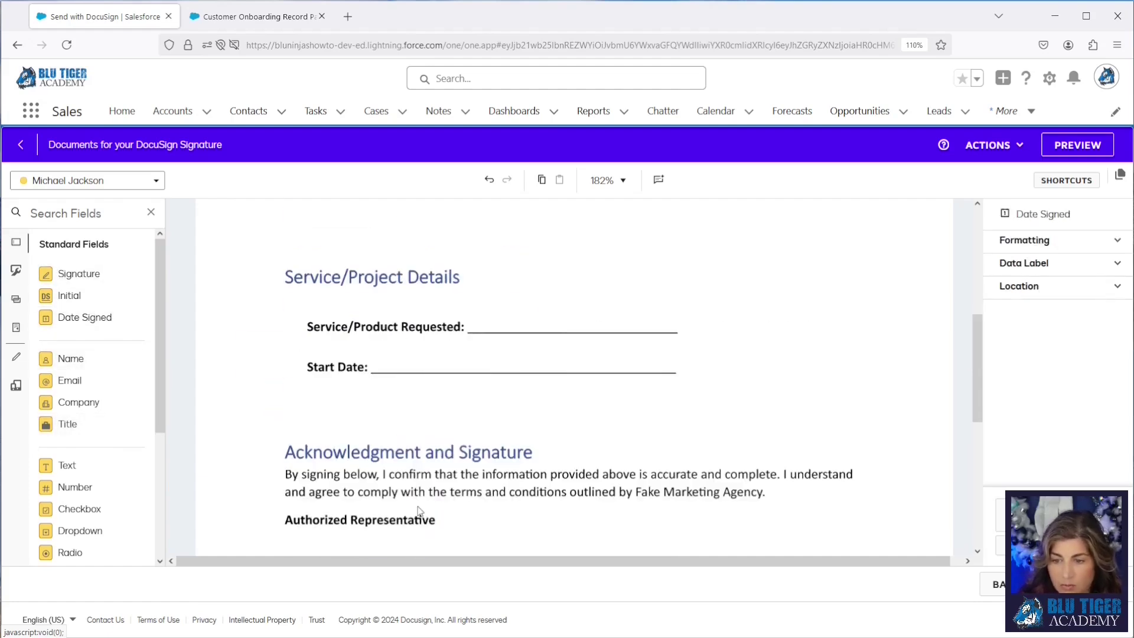
scroll(418, 510, up, 3)
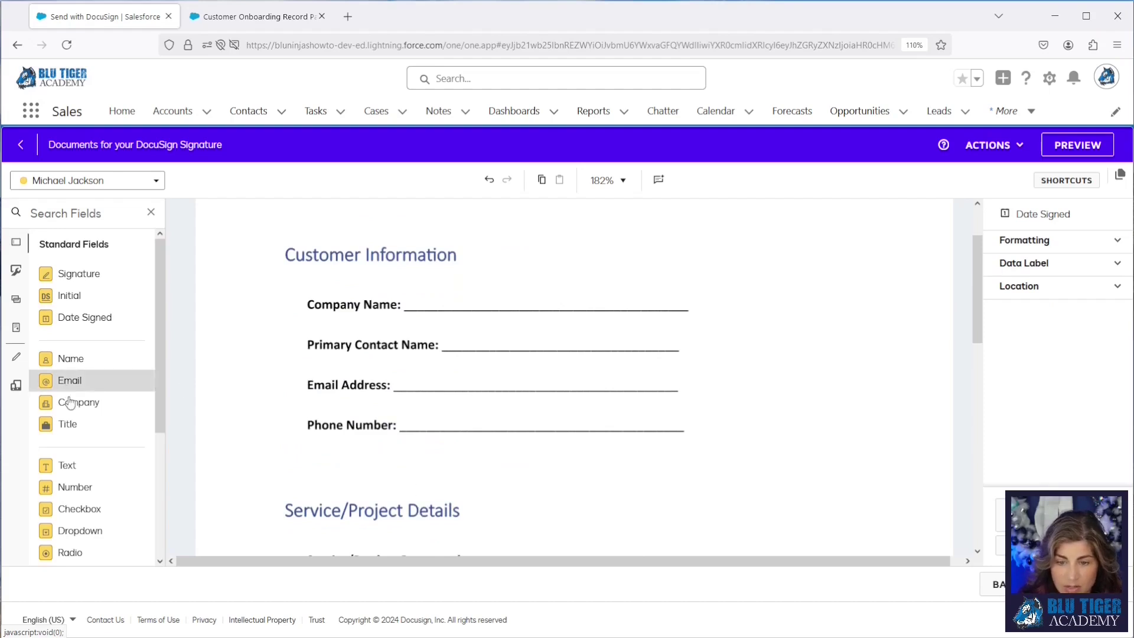
drag(67, 465, 410, 292)
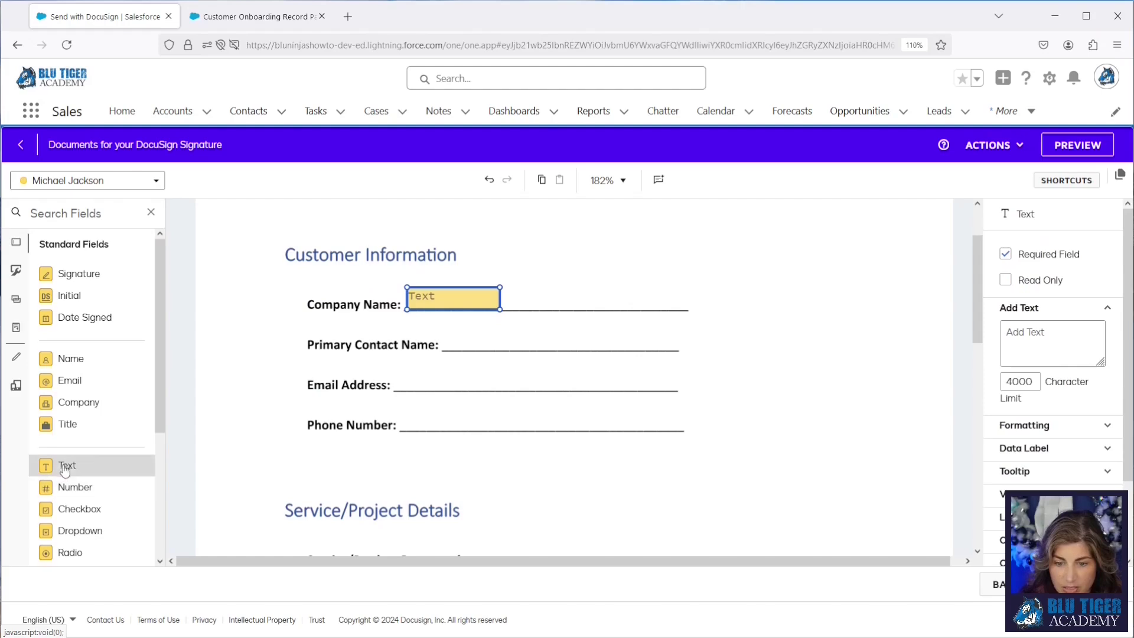
drag(64, 467, 446, 334)
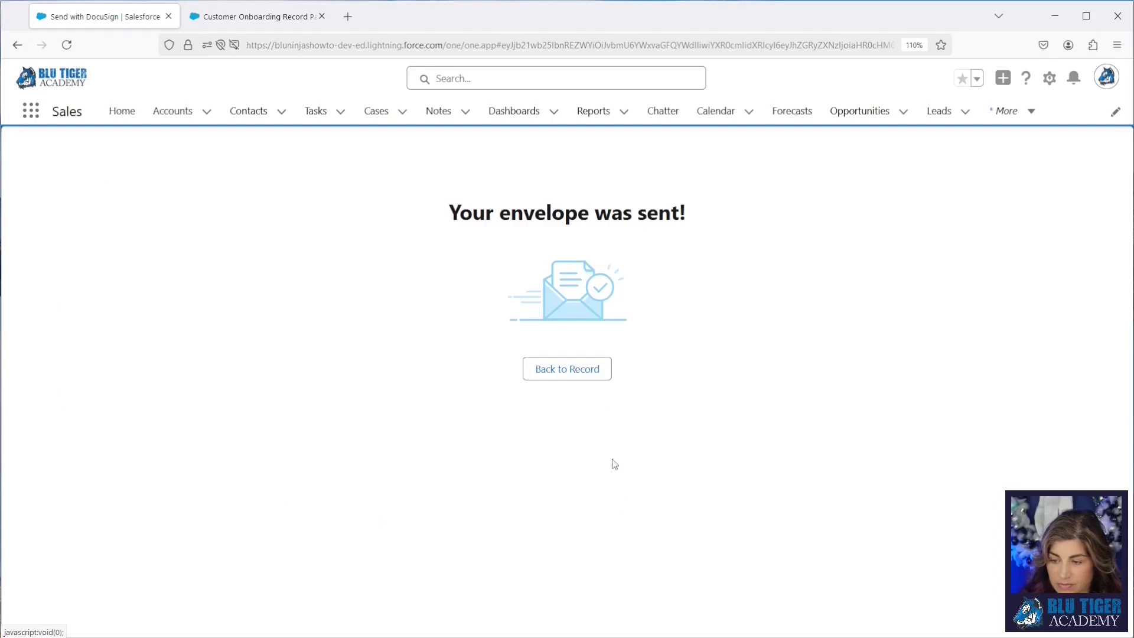
- Return to the onboarding record, and open the recipient's DocuSign signing link in a new browser tab, continuing to the document
click(586, 373)
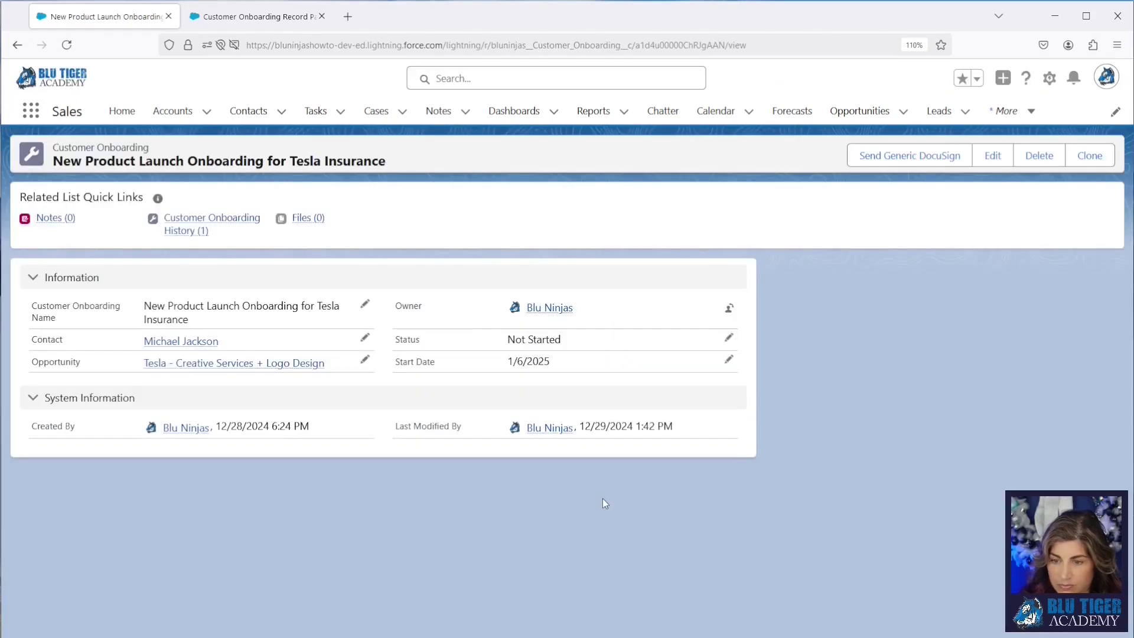
click(347, 17)
key(ctrl+v)
key(Return)
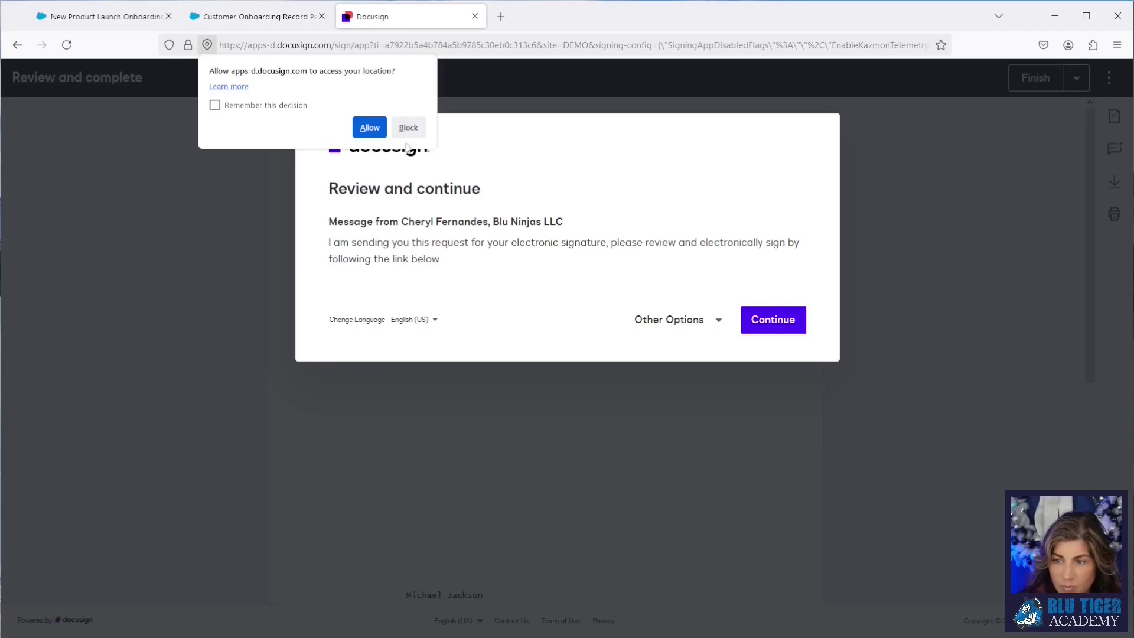
click(772, 320)
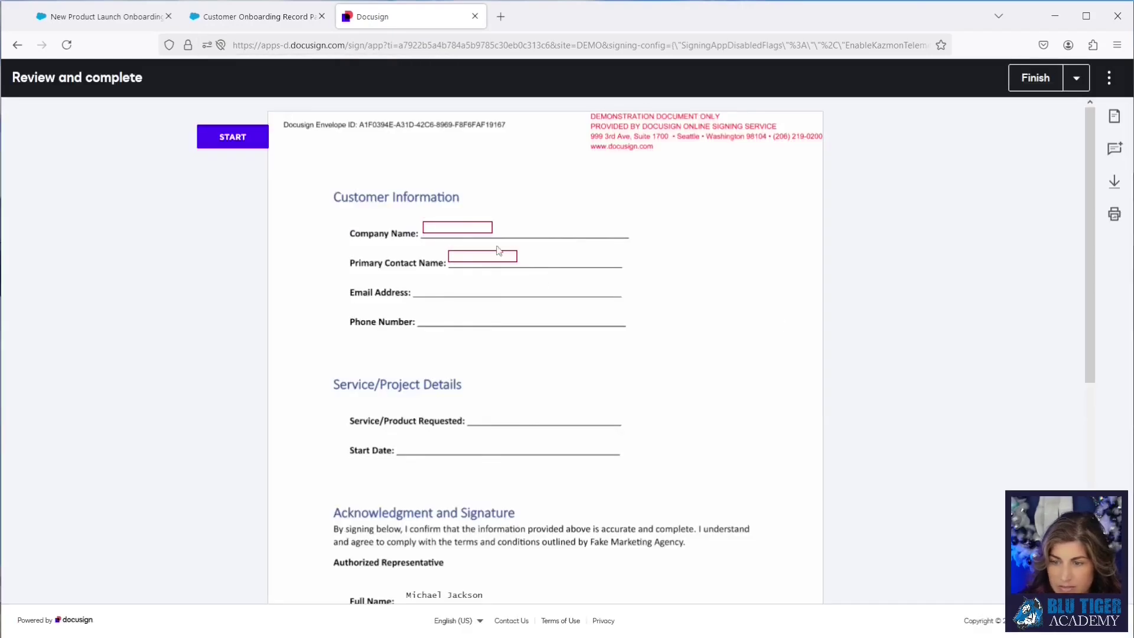
- Fill in Company Name as "Tesla Insurance Agency" and enter the primary contact's full name
key(Tab)
text(Tesla Insurance Agency)
key(Tab)
text(Michael Jackson)
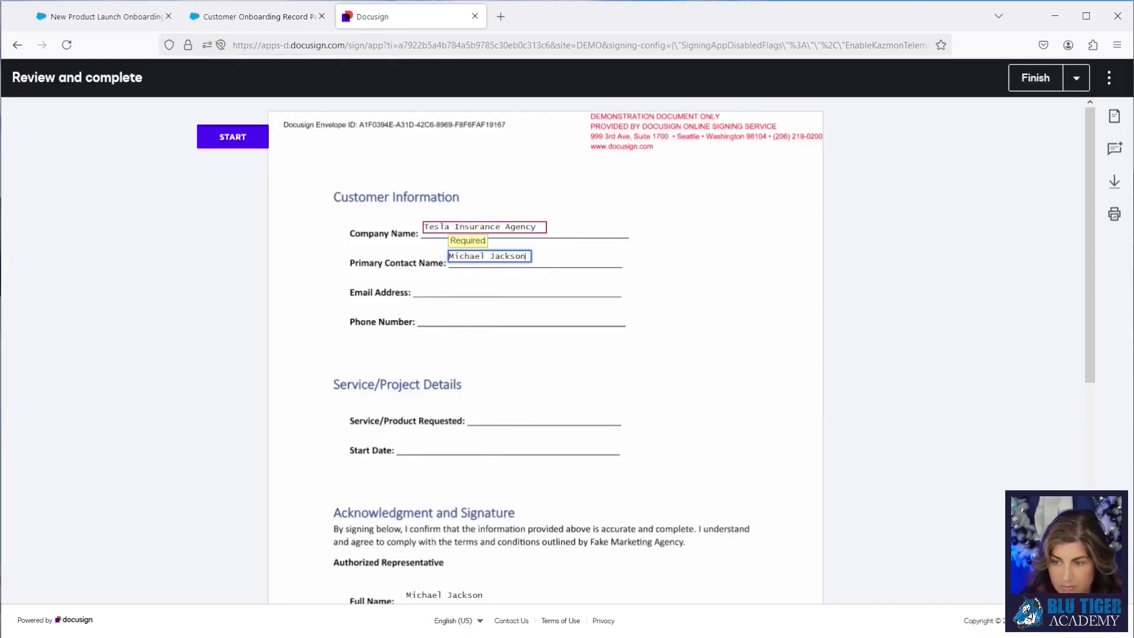
- Sign the Signature line by adopting the preselected signature style, and finish signing the document
scroll(469, 499, down, 3)
click(428, 512)
click(398, 273)
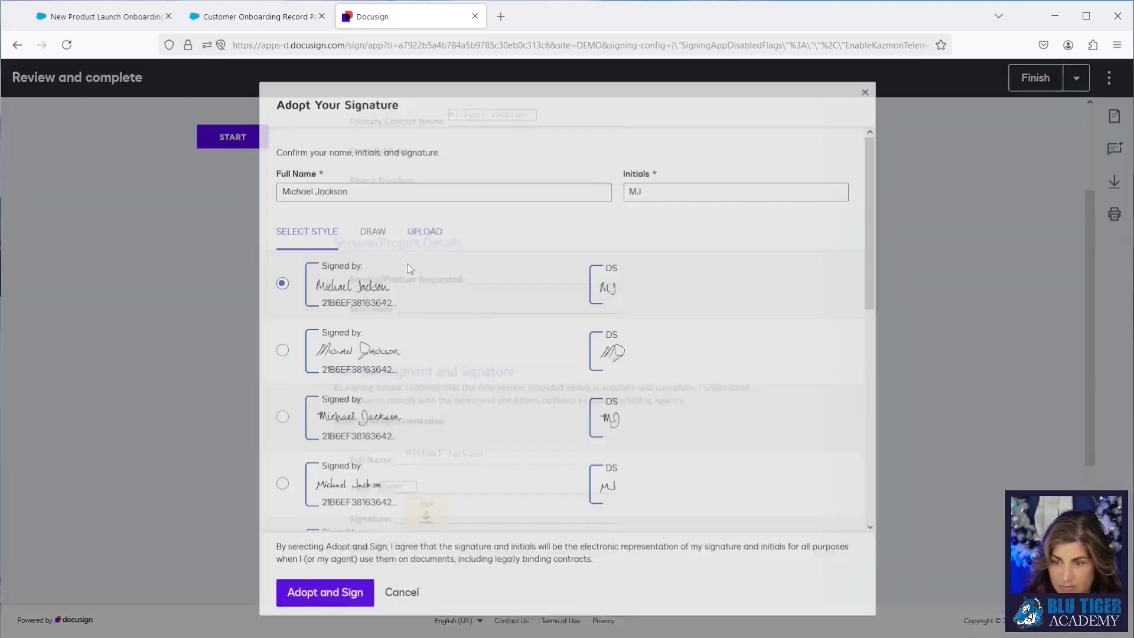
click(324, 590)
click(760, 557)
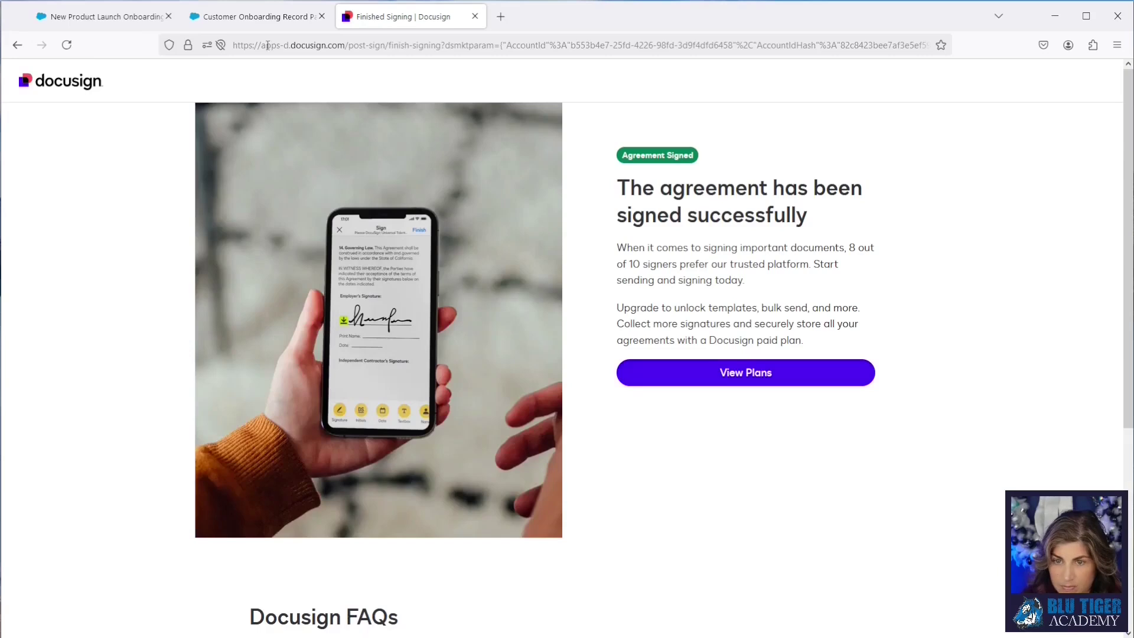
- Switch back to the onboarding record in Salesforce and check its Files related list for the signed documents
click(114, 21)
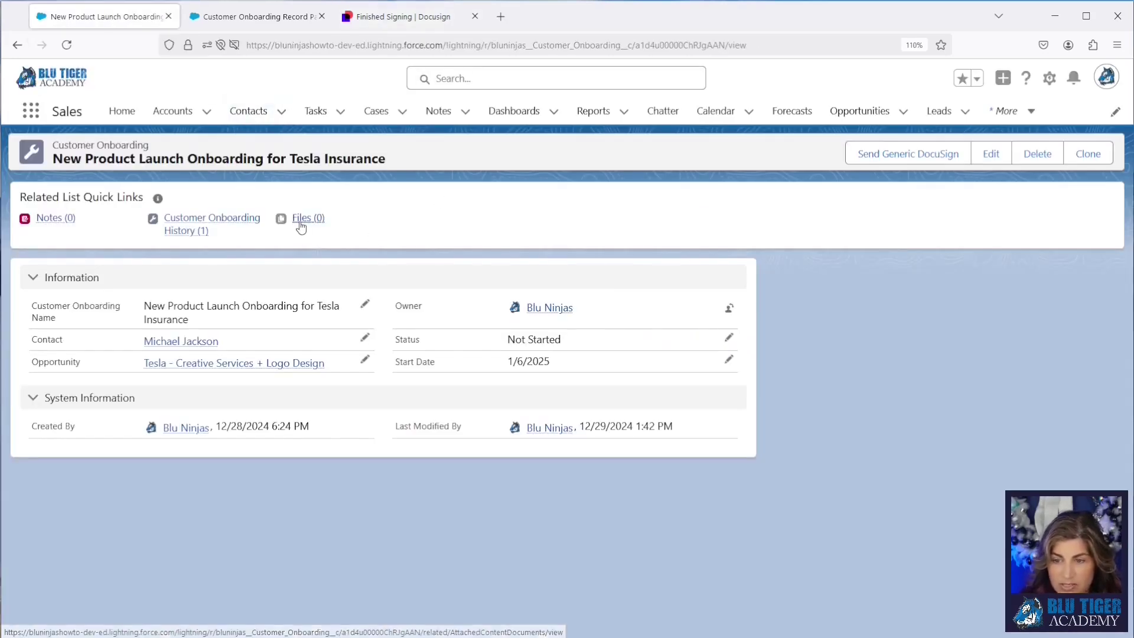
mouse_move(306, 226)
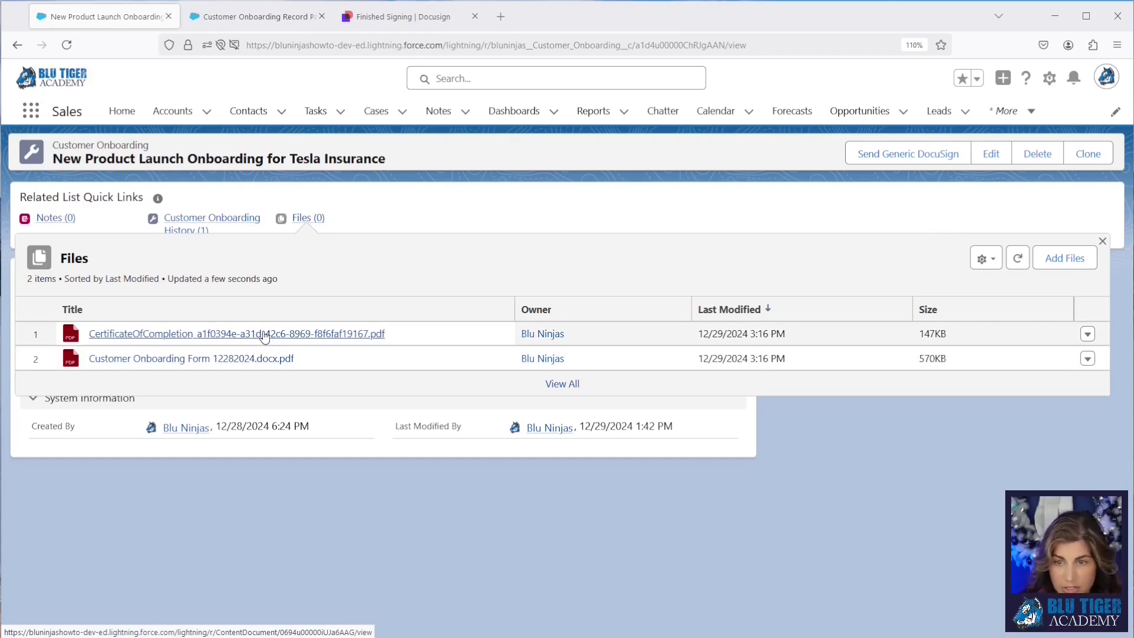
- Find DocuSign Status in the App Launcher and open the most recently completed envelope's record
click(26, 110)
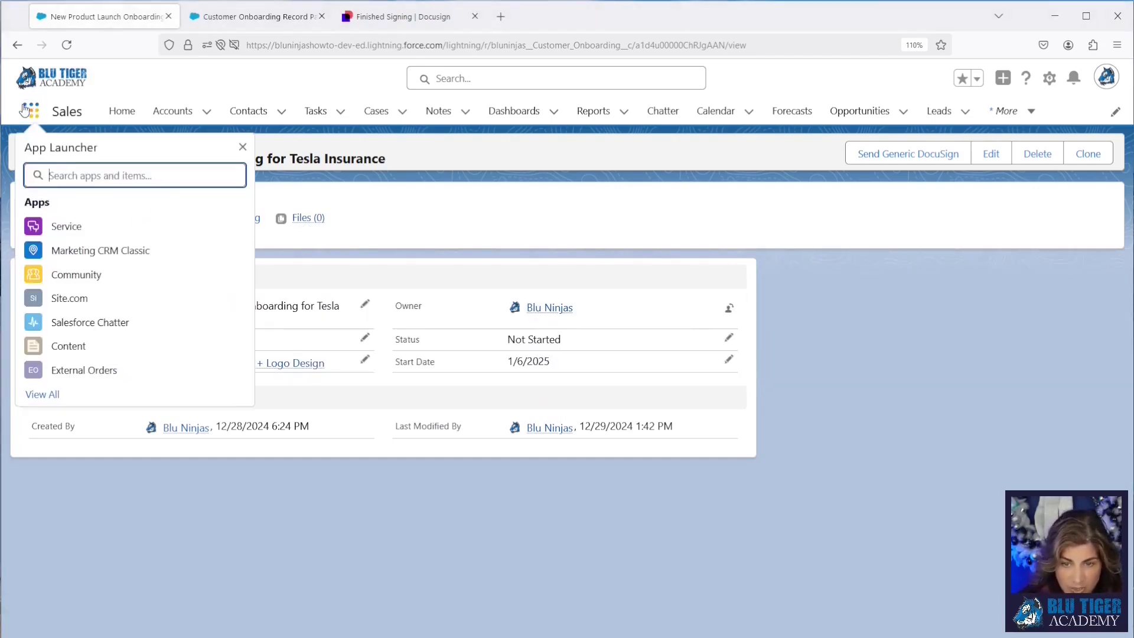
text(docusign)
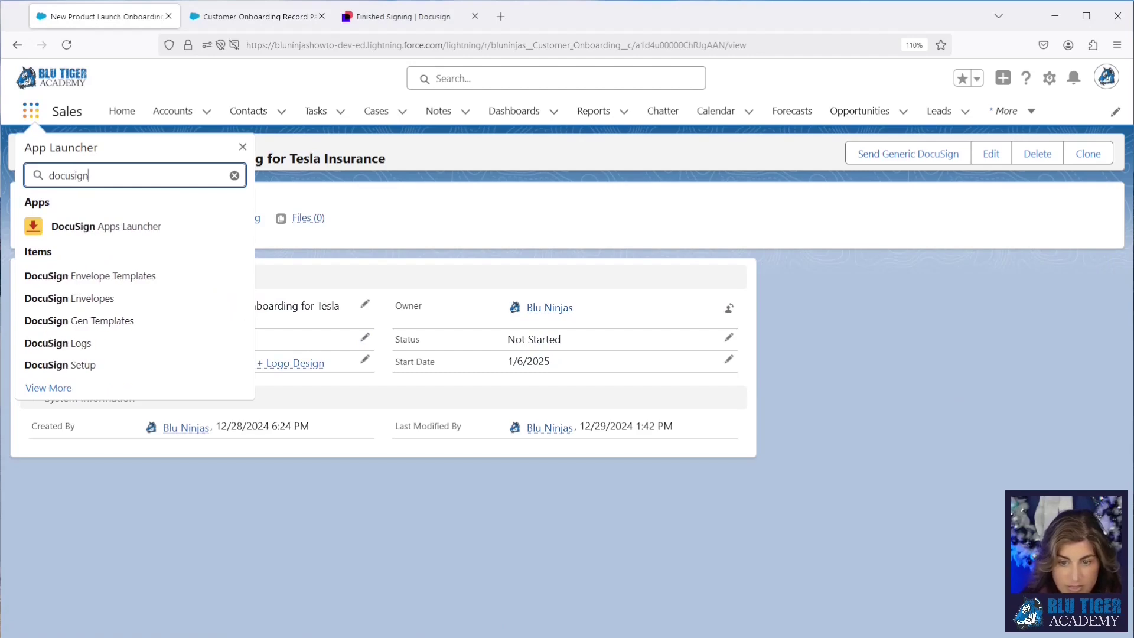
text( statu)
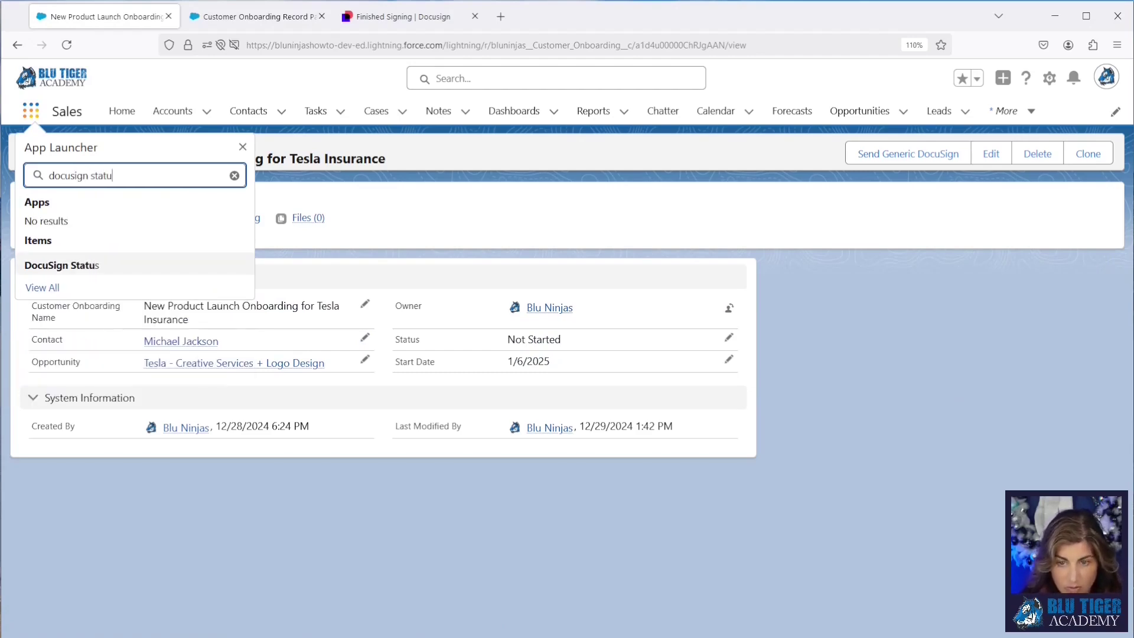
click(81, 264)
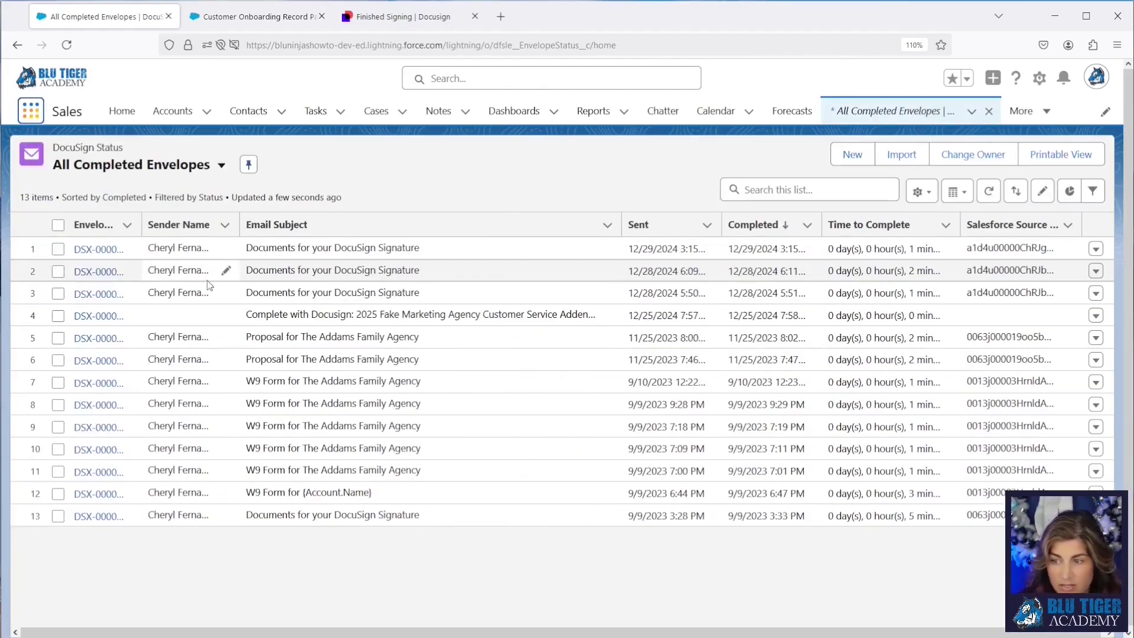
click(91, 250)
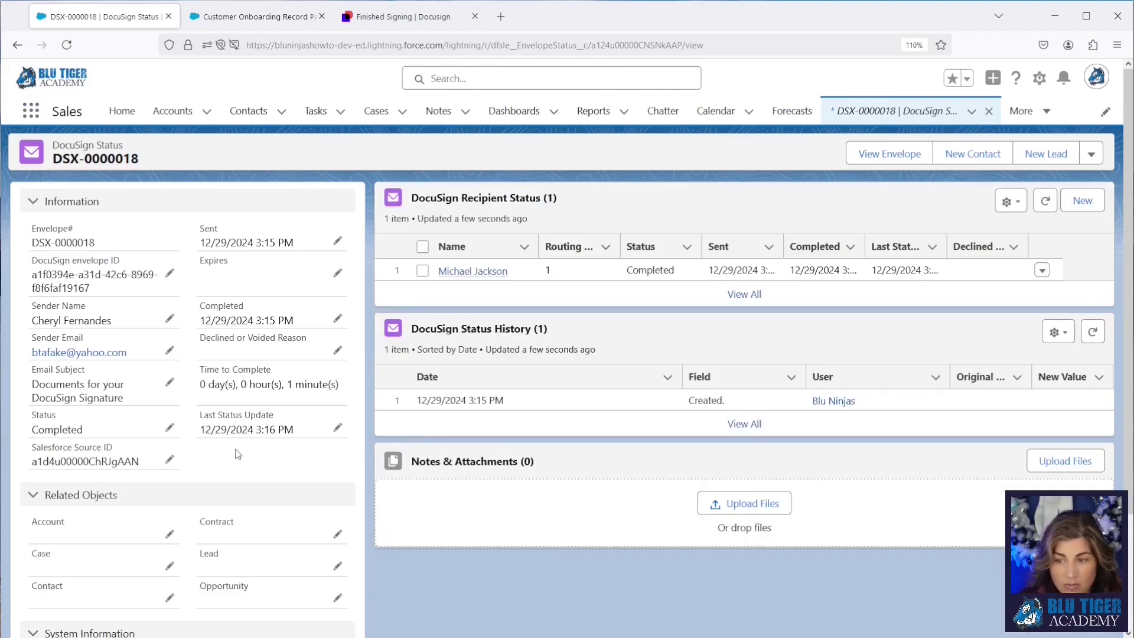